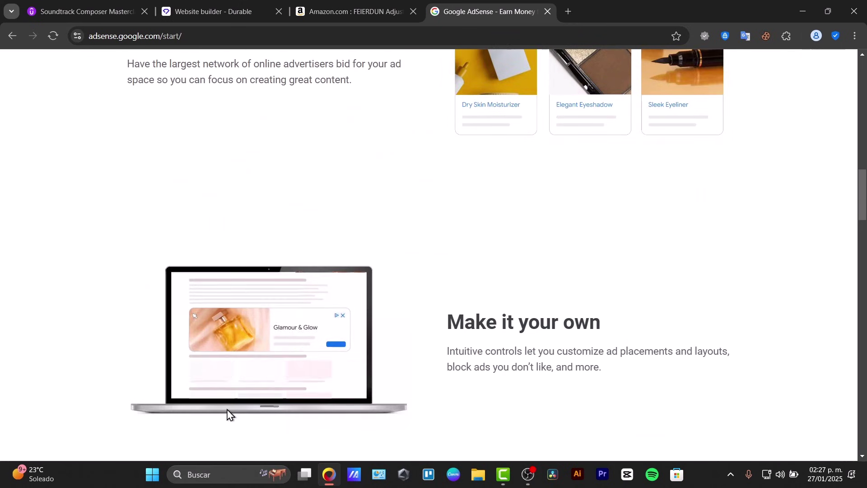
Go back to the Kings site in the Durable builder and scroll to Personalized Fitness Solutions
left_click(226, 6)
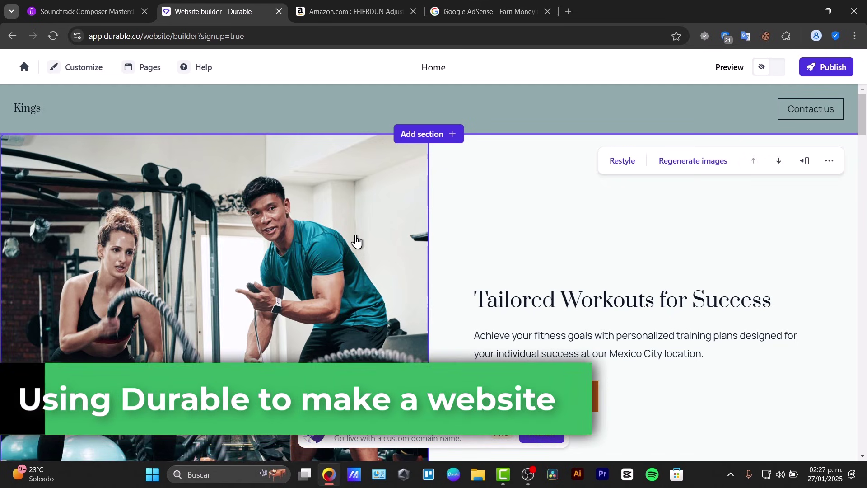
scroll(356, 240, "down", 10)
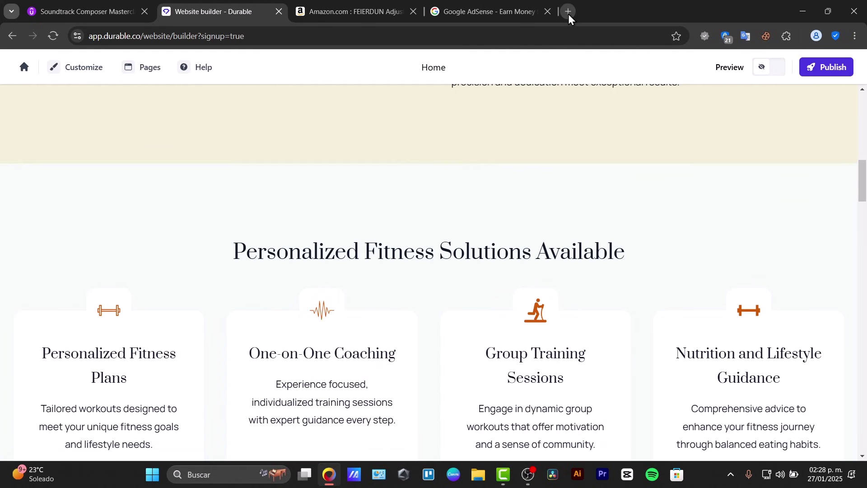
Google 'personal training' in a new tab, dismiss the location prompt and browse the results
left_click(568, 14)
left_click(367, 205)
type("personal traini")
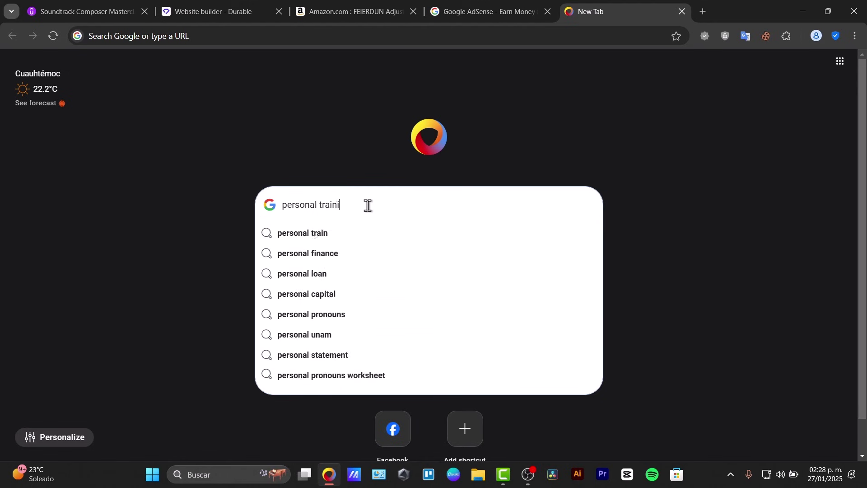
type("ng")
key("Return")
left_click(387, 294)
scroll(357, 329, "down", 10)
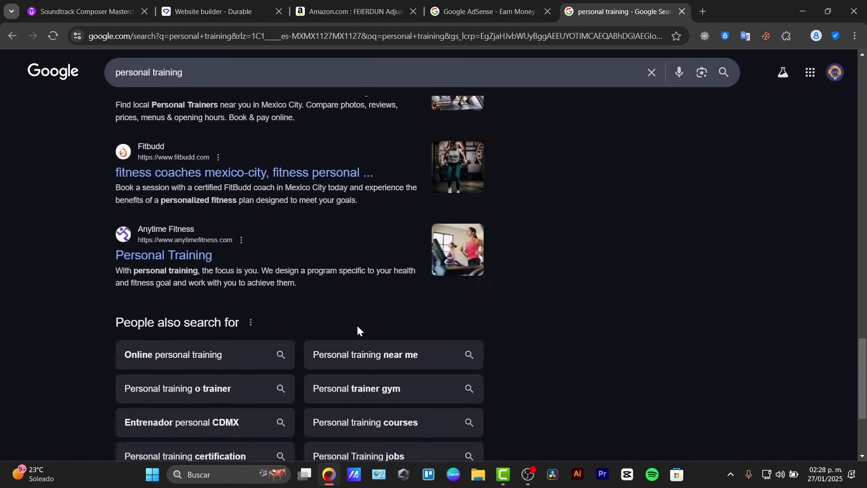
scroll(256, 242, "up", 6)
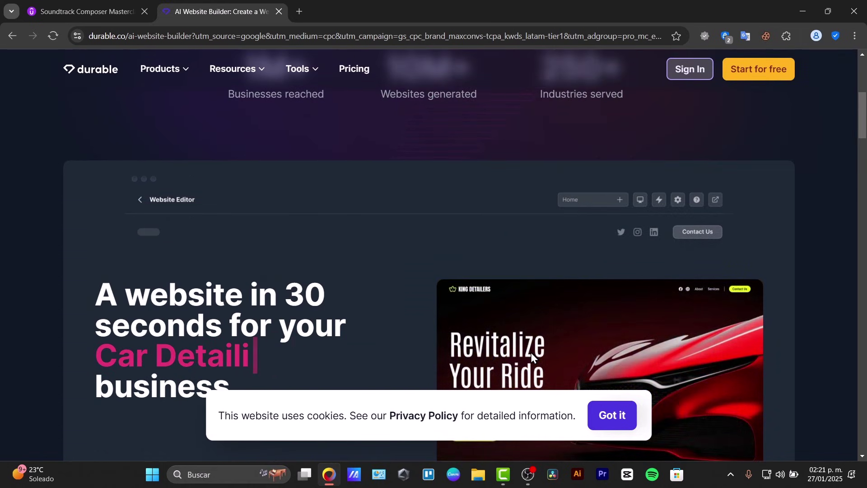
Scroll the Durable landing page and choose 'Start for free' to begin a new website
scroll(530, 352, "down", 3)
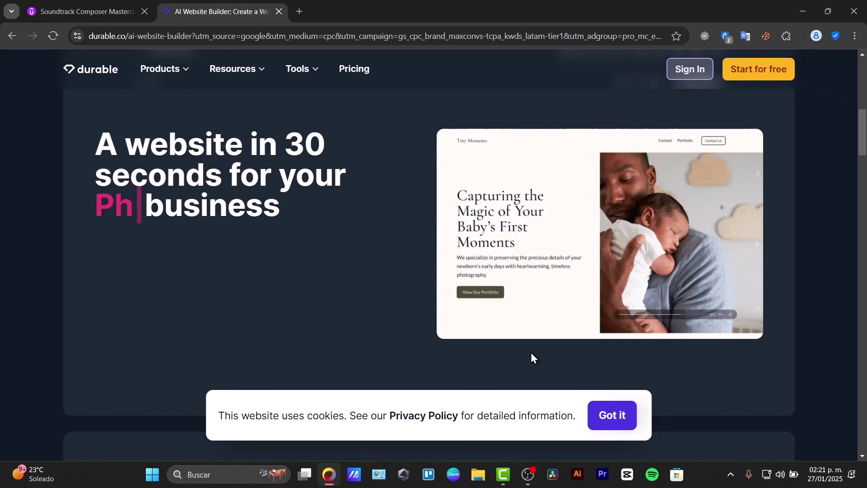
left_click(762, 69)
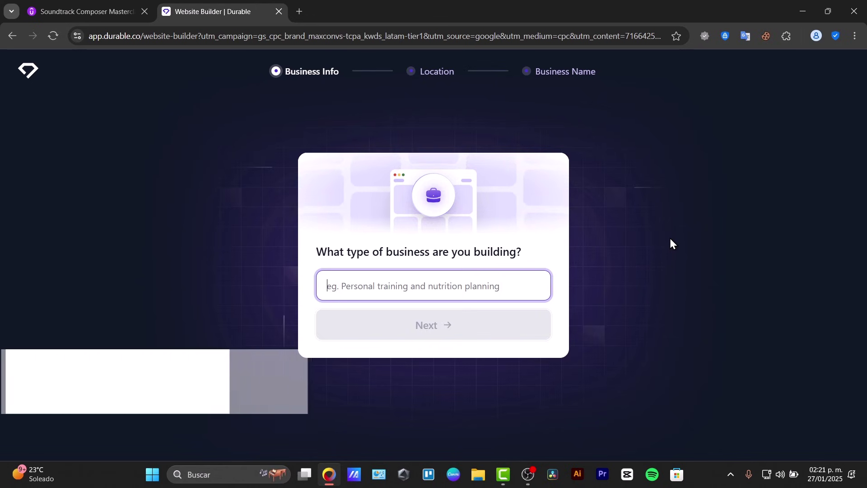
Enter the business type starting with 'pro' and keep Mexico City as the location
type("pro")
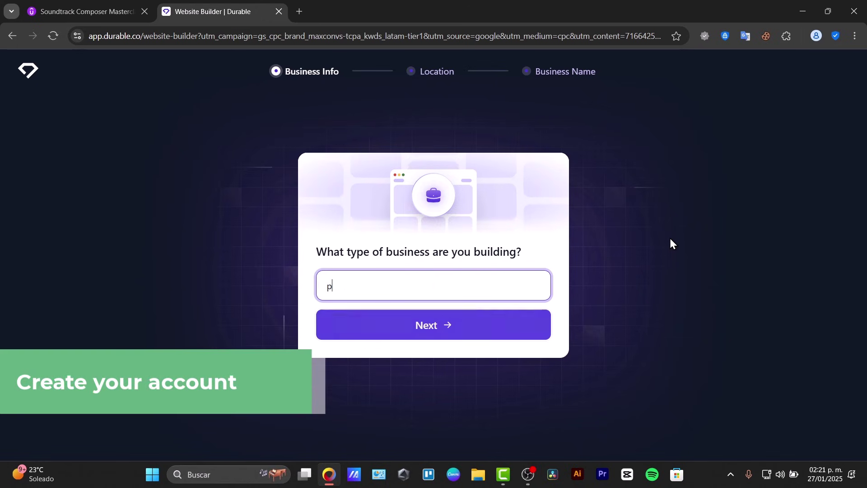
left_click(474, 336)
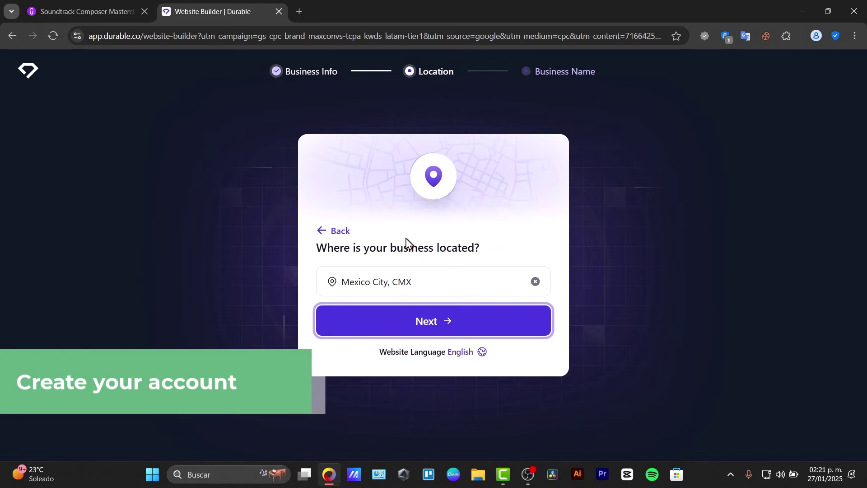
left_click(451, 318)
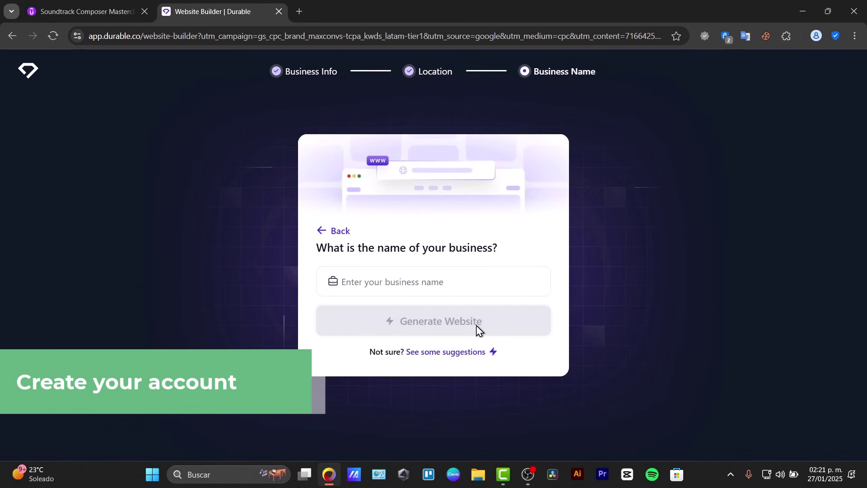
Name the business 'Kings' and generate the website
left_click(472, 274)
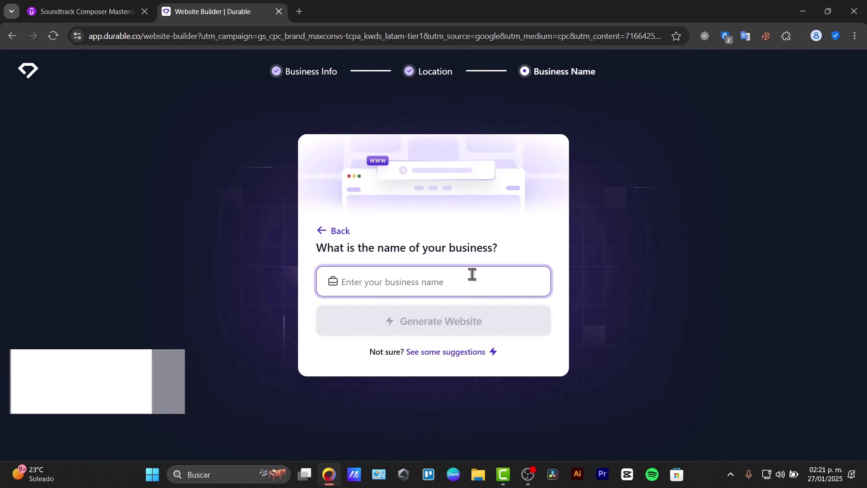
type("Kings")
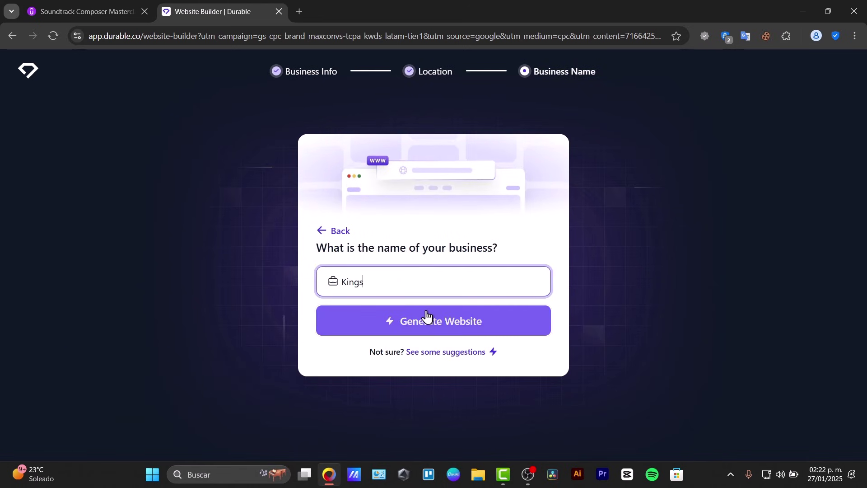
left_click(600, 294)
left_click(501, 320)
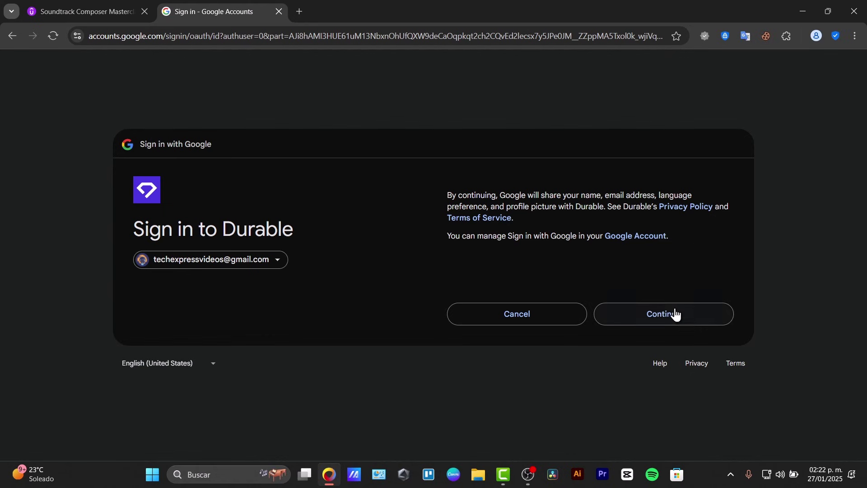
Pick the Google account and allow Durable access to finish signing up
left_click(676, 314)
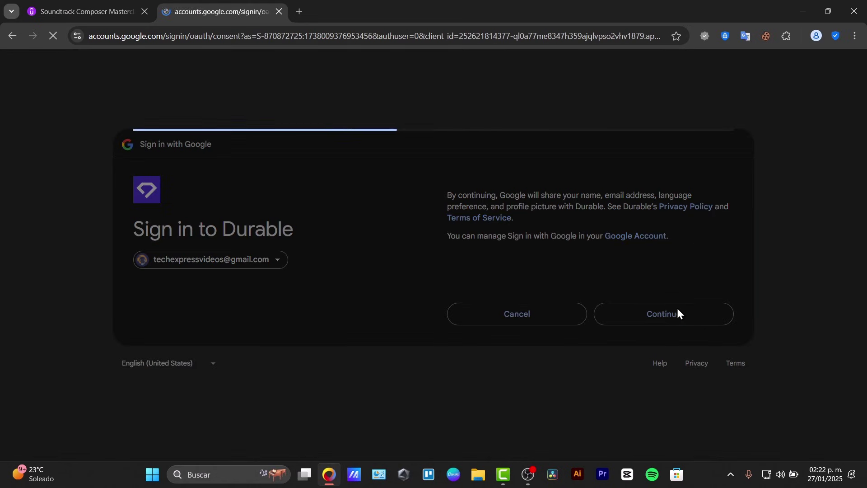
scroll(522, 257, "down", 3)
left_click(626, 366)
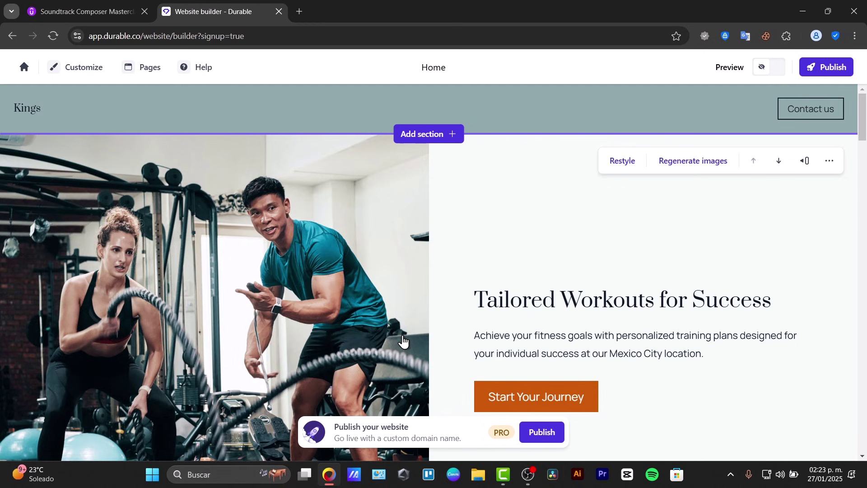
scroll(467, 203, "down", 5)
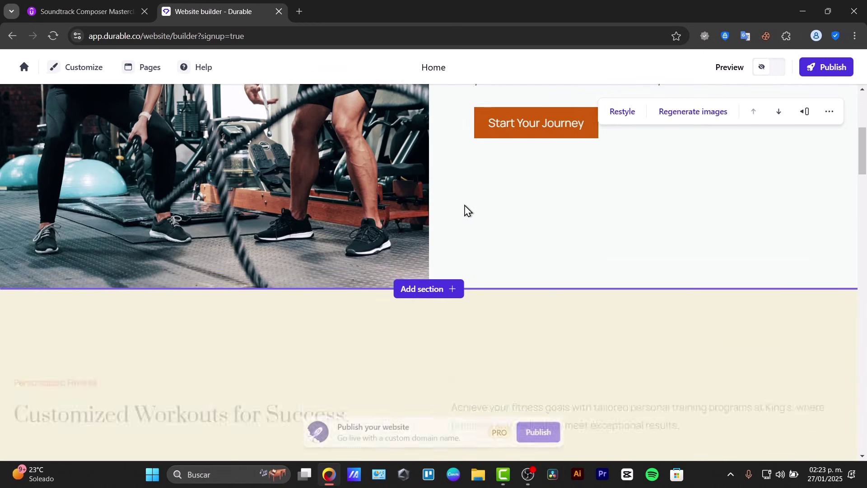
scroll(465, 208, "down", 6)
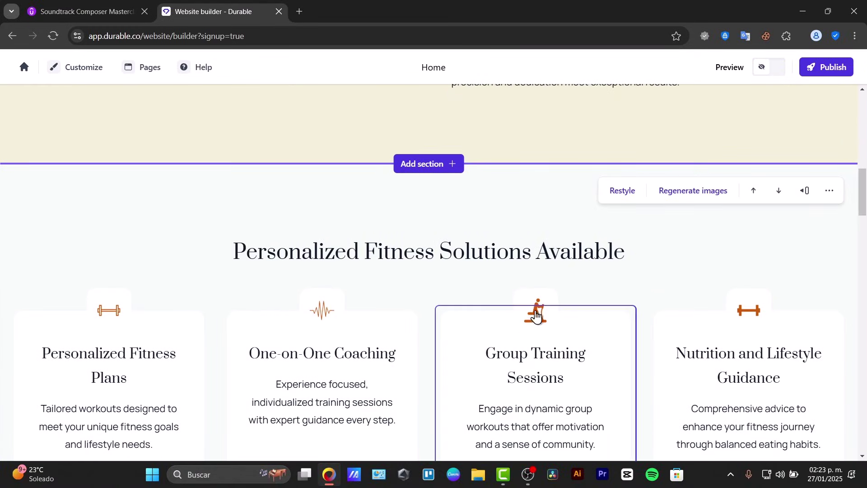
scroll(464, 300, "down", 6)
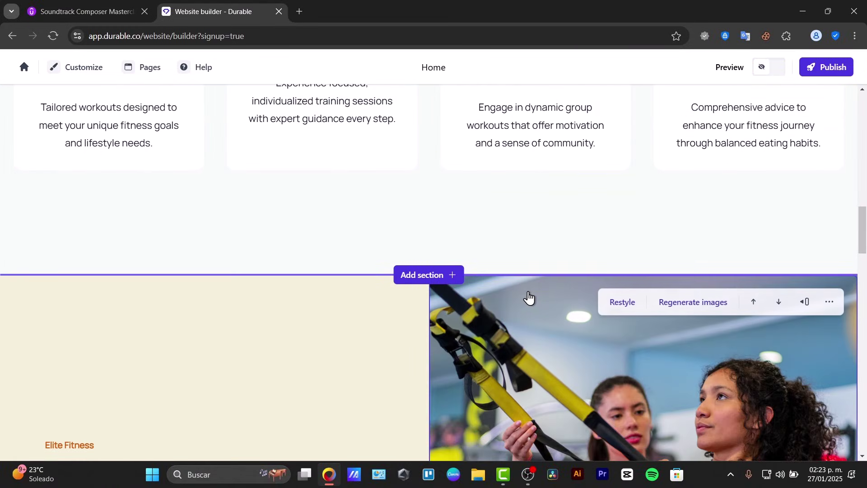
scroll(529, 298, "down", 11)
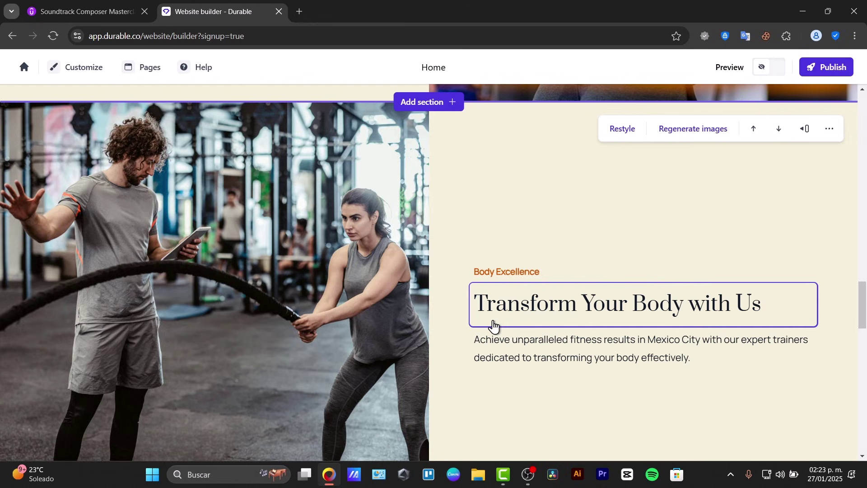
scroll(493, 325, "up", 20)
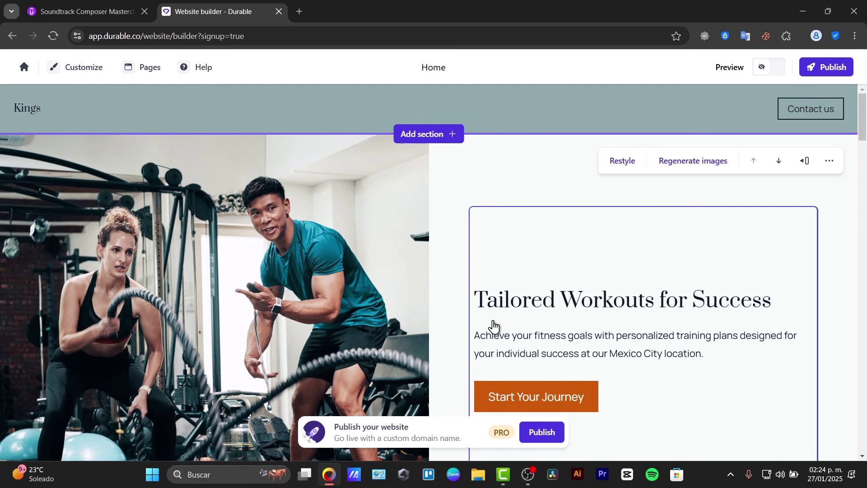
Search for the Amazon affiliate program, open Associates Central and highlight its 10% commission
left_click(303, 7)
type("amazon")
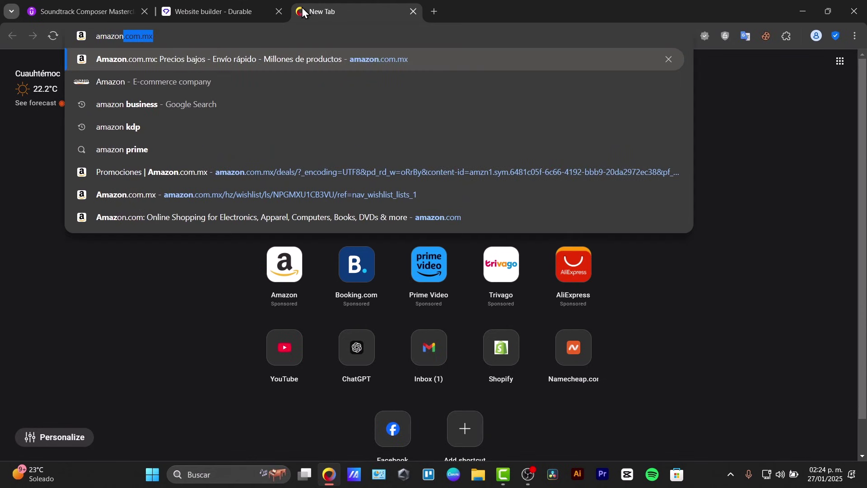
type("b affiliate")
key("Return")
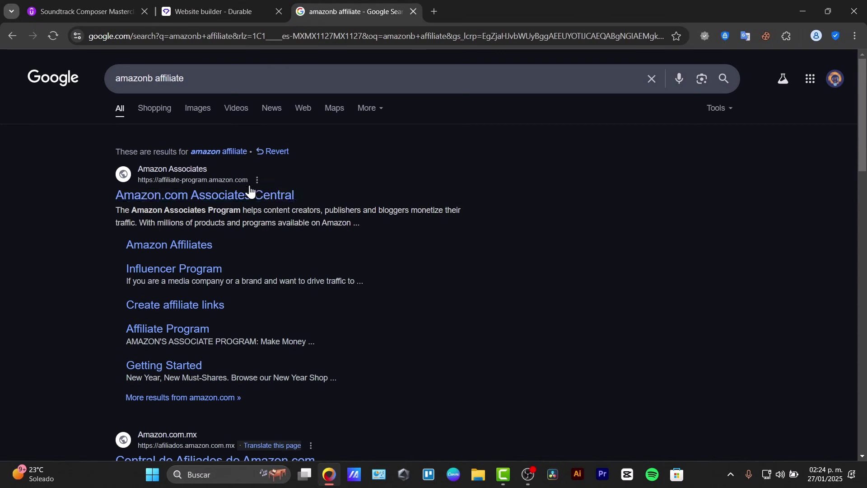
left_click(197, 196)
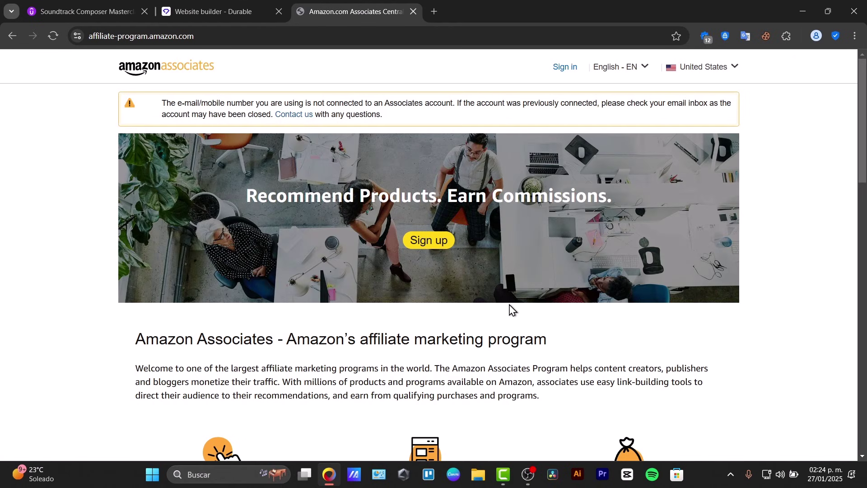
scroll(509, 303, "down", 3)
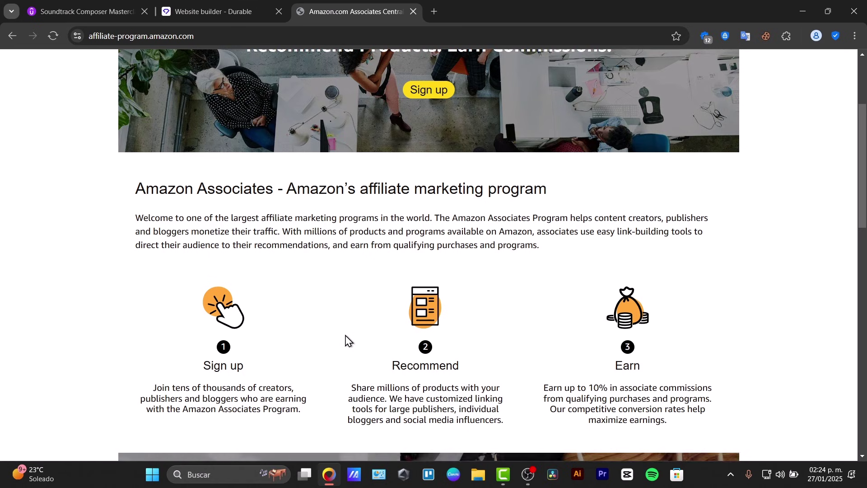
scroll(543, 313, "down", 3)
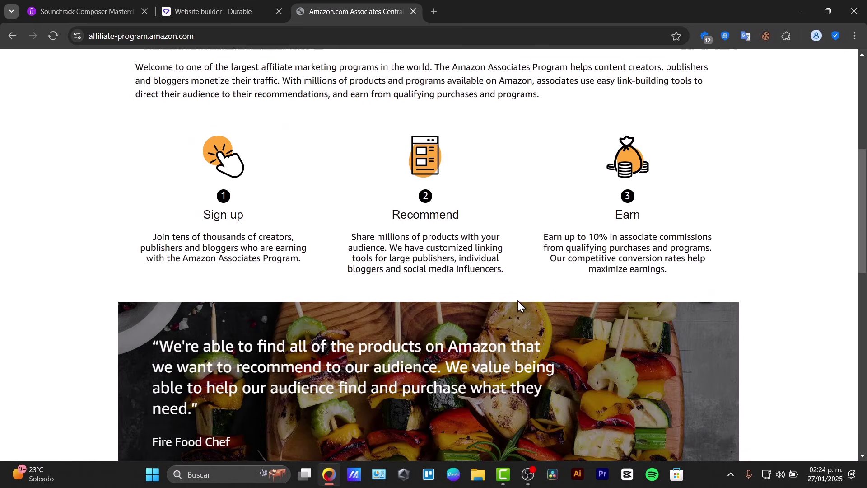
left_click_drag(586, 237, 625, 236)
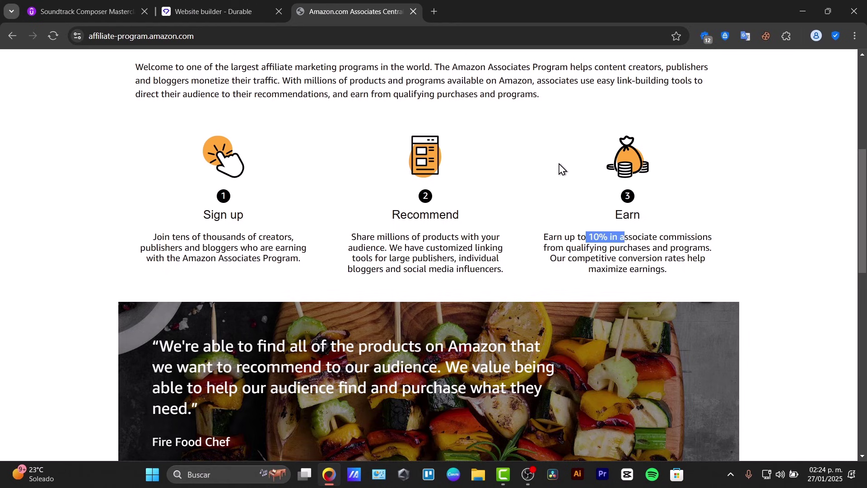
Go to amazon.com from the address bar
left_click(414, 43)
type("amazon.com")
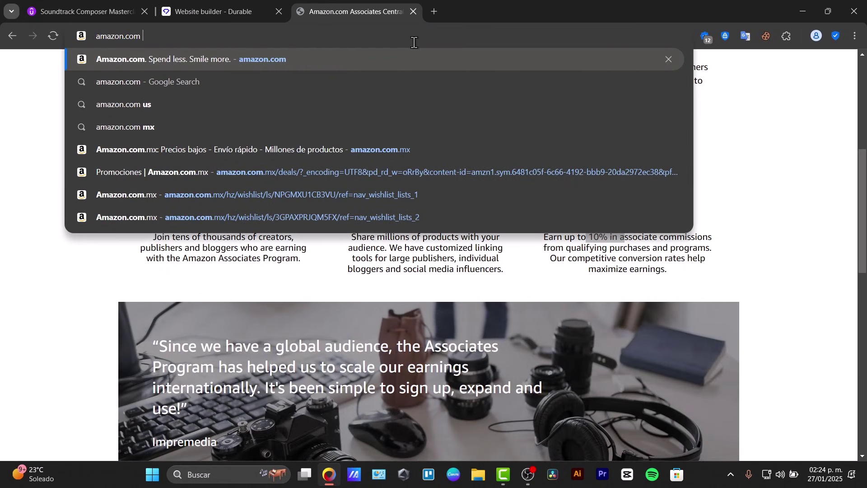
key("Return")
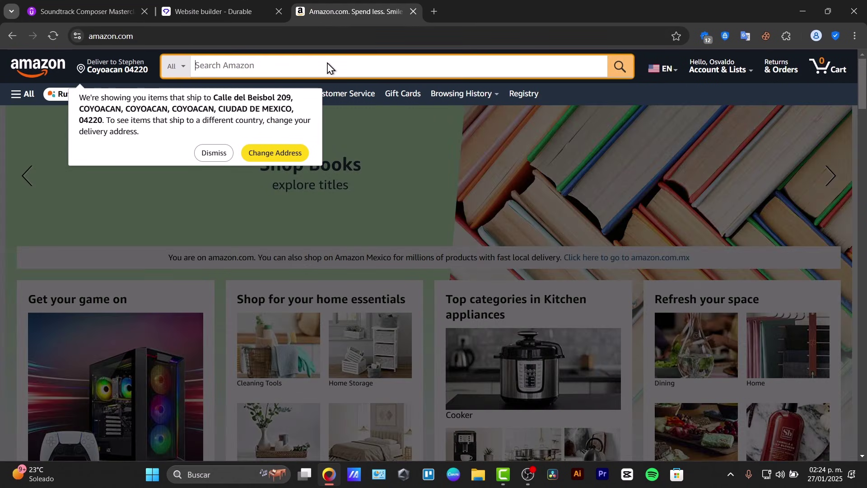
Search Amazon for a dumbbell set and scroll the results
type("dumbell")
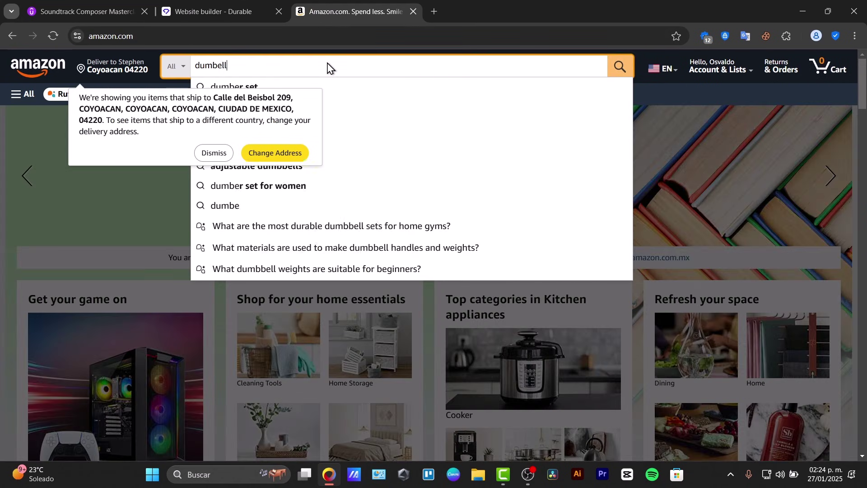
type("set")
key("Return")
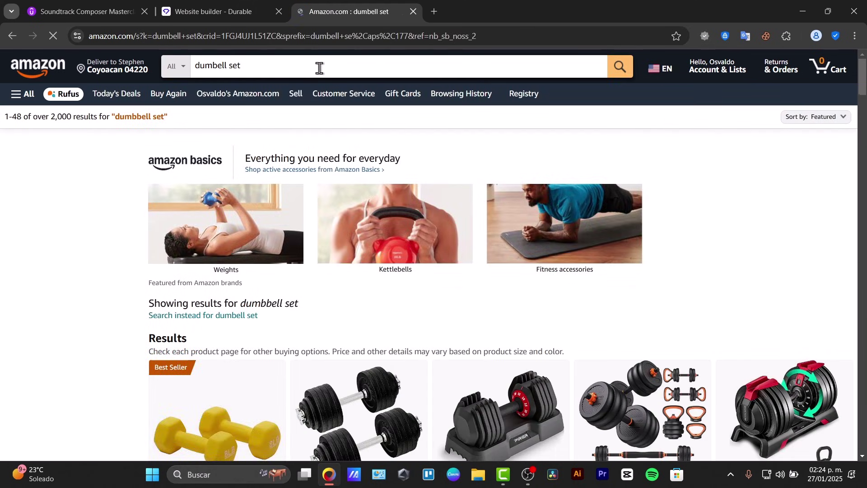
left_click(253, 6)
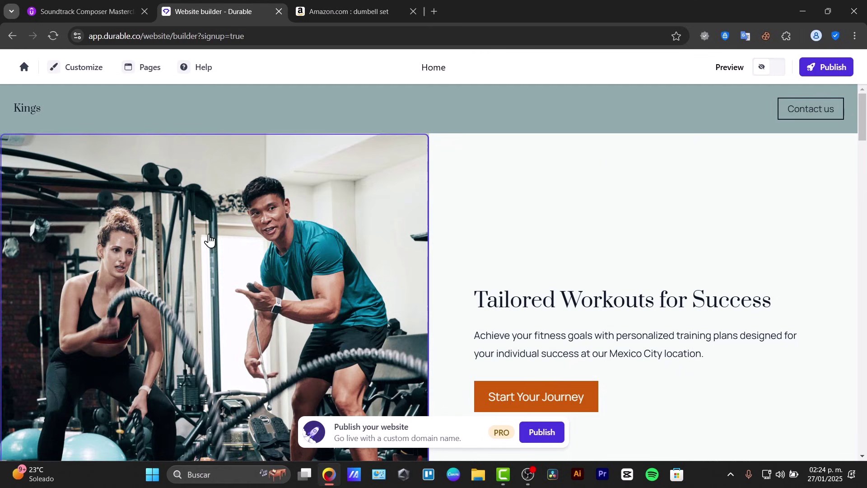
left_click(349, 2)
scroll(563, 324, "down", 4)
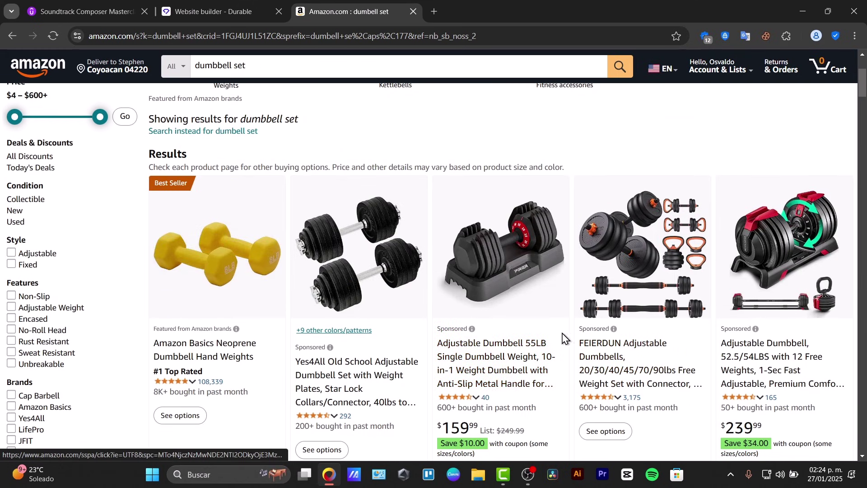
Open the FEIERDUN adjustable dumbbells page, copy its URL and return to Durable
left_click(660, 249)
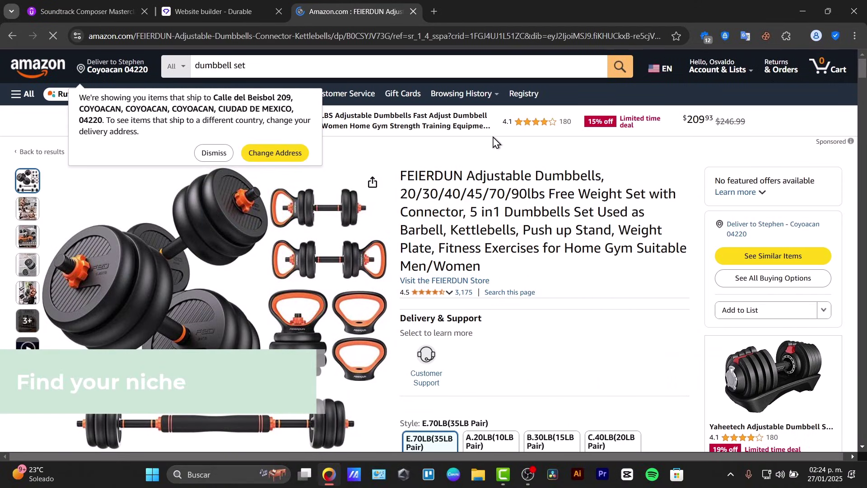
left_click(213, 153)
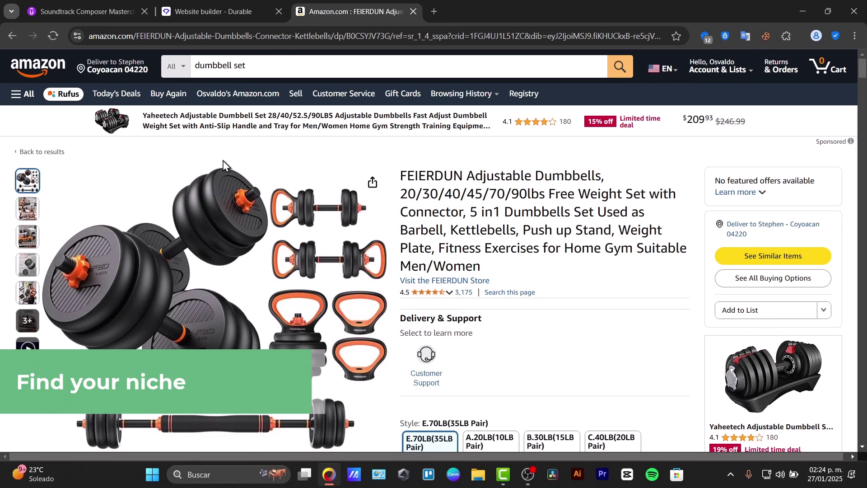
left_click(242, 39)
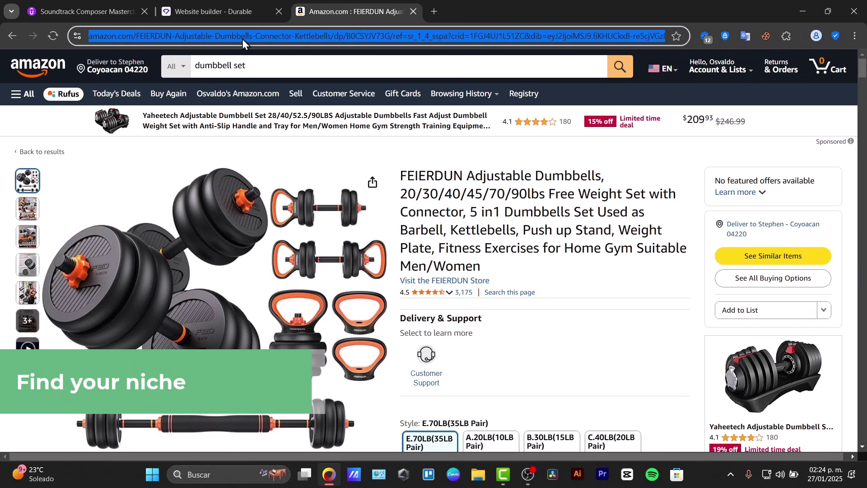
left_click(254, 2)
Insert a 'Banner carousel full' section above Success Stories on the Kings page
scroll(484, 316, "down", 20)
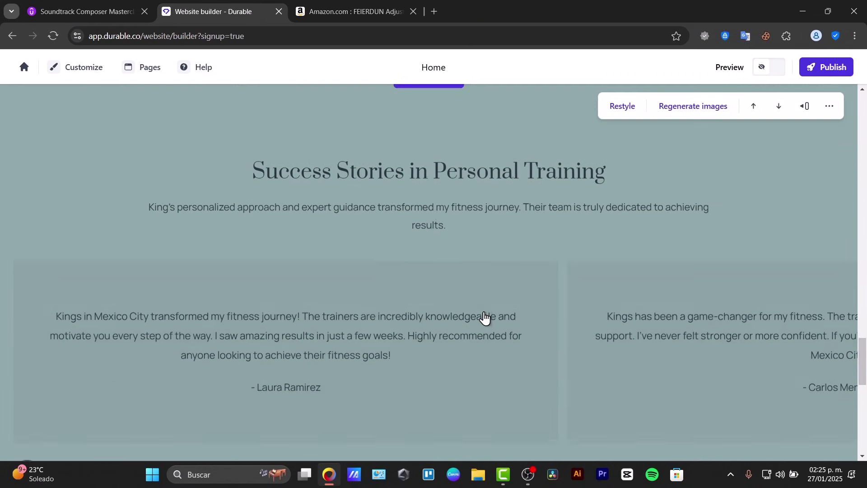
scroll(485, 318, "up", 6)
scroll(485, 317, "down", 3)
left_click(422, 231)
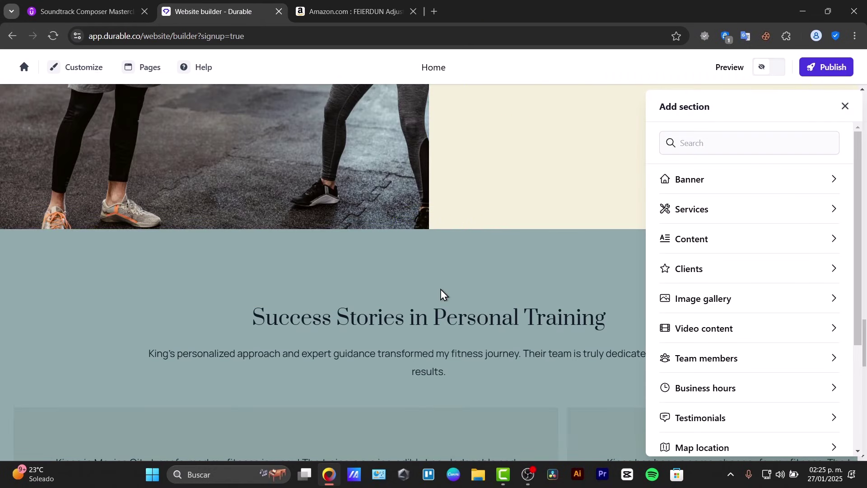
left_click(716, 173)
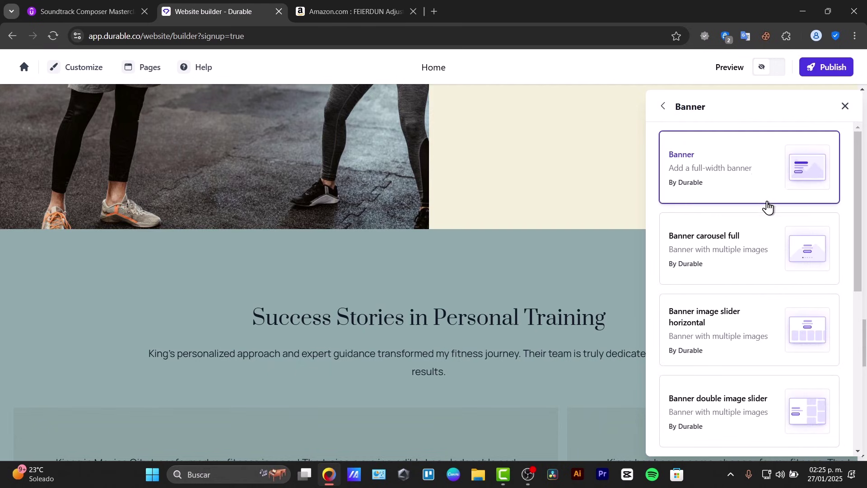
left_click(801, 249)
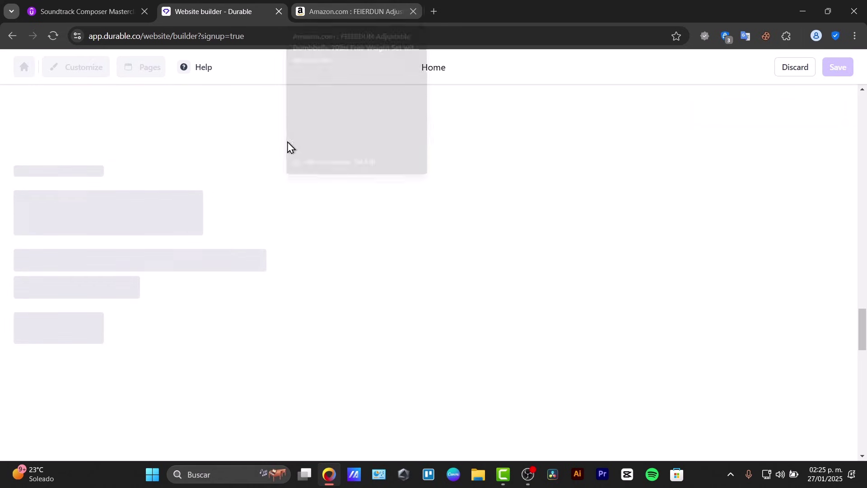
scroll(199, 236, "up", 2)
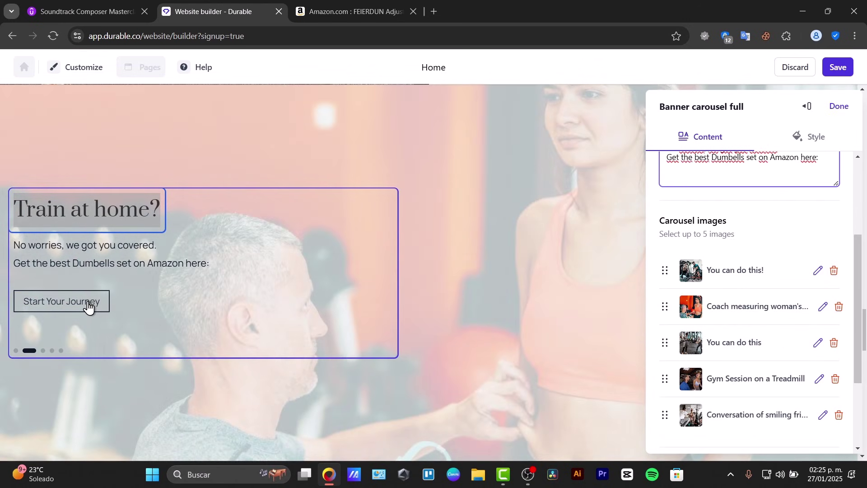
Change the banner button's label from Start Your Journey to 'Buy now'
left_click(88, 306)
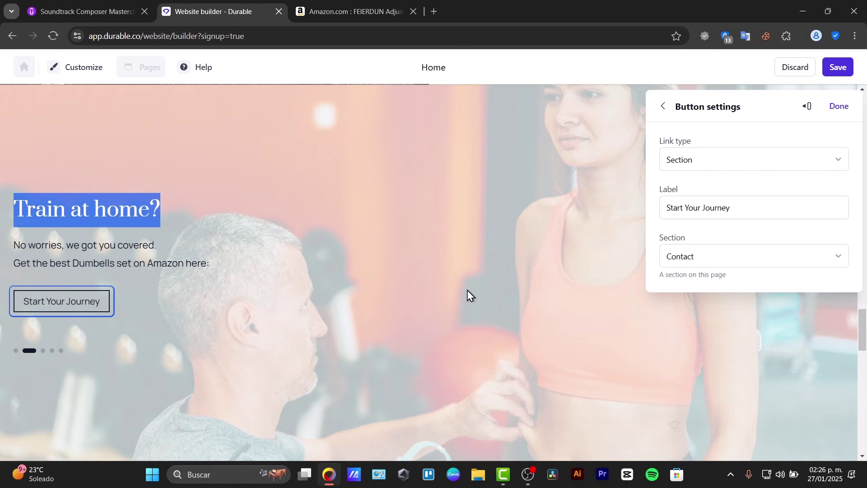
triple_click(736, 209)
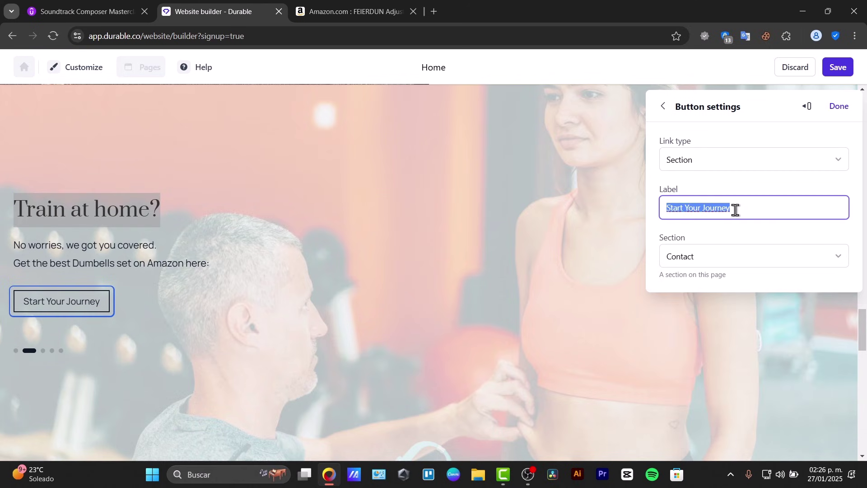
type("By¿")
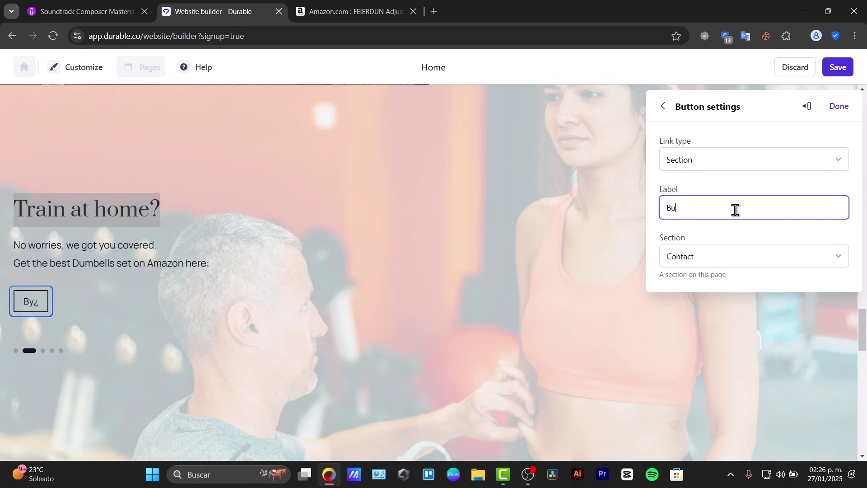
type(" now")
Make the button link externally to the copied FEIERDUN Amazon product URL
left_click(706, 169)
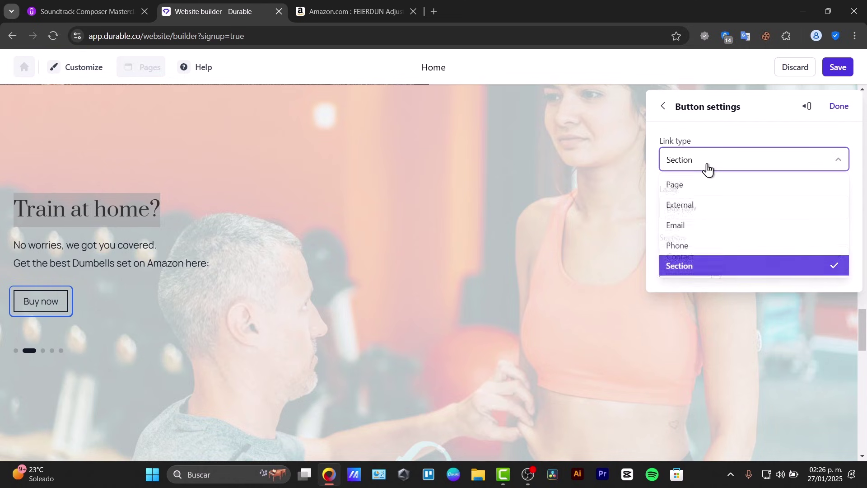
left_click(729, 193)
left_click(723, 260)
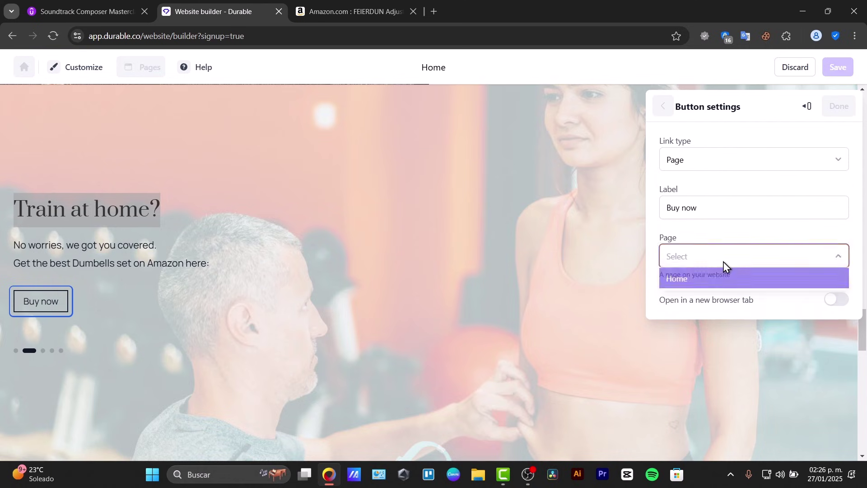
left_click(726, 170)
left_click(717, 165)
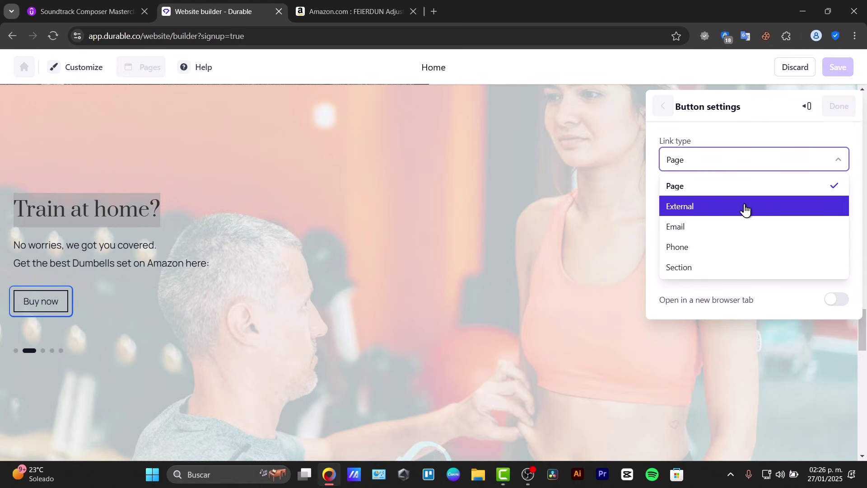
left_click(746, 209)
left_click(758, 254)
key("ctrl+a")
key("ctrl+v")
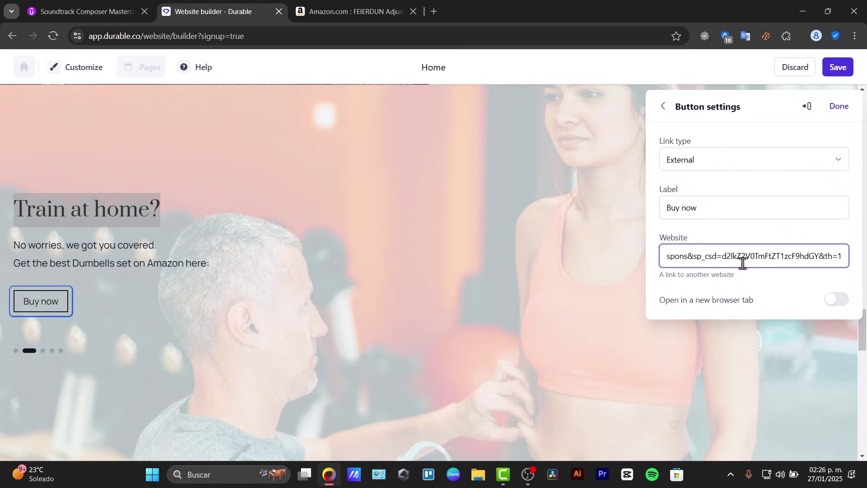
key("ctrl+a")
left_click(743, 264)
left_click(852, 280)
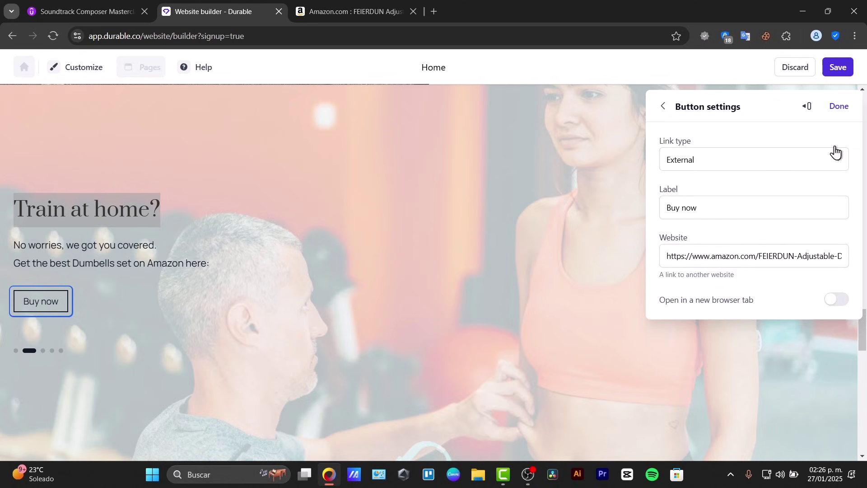
left_click(838, 108)
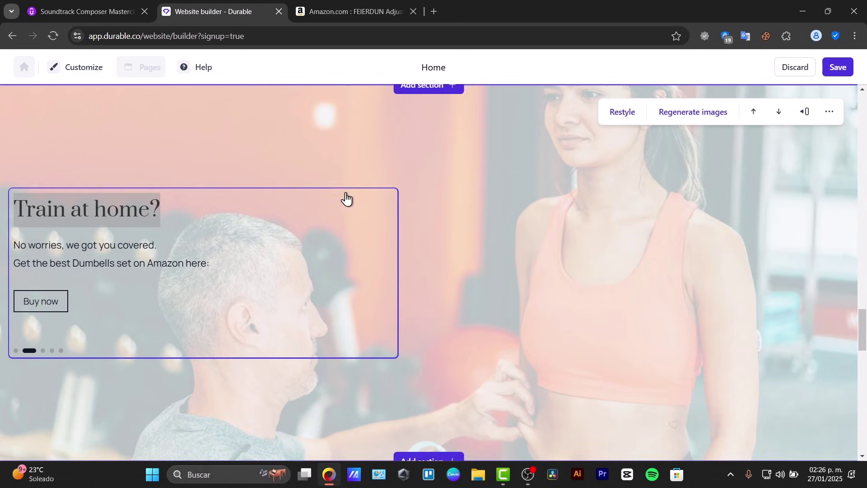
Regenerate the banner carousel's workout photos, review the page and save the Kings site
left_click(691, 115)
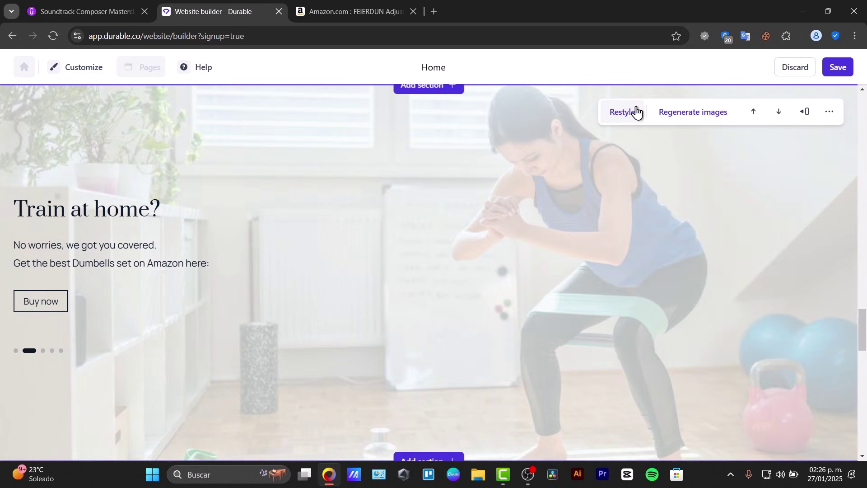
scroll(593, 199, "down", 1)
scroll(593, 199, "down", 5)
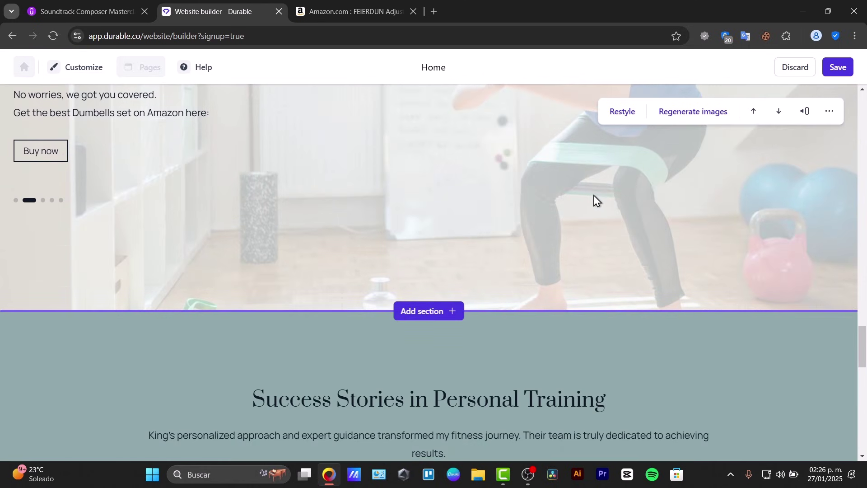
scroll(452, 270, "up", 3)
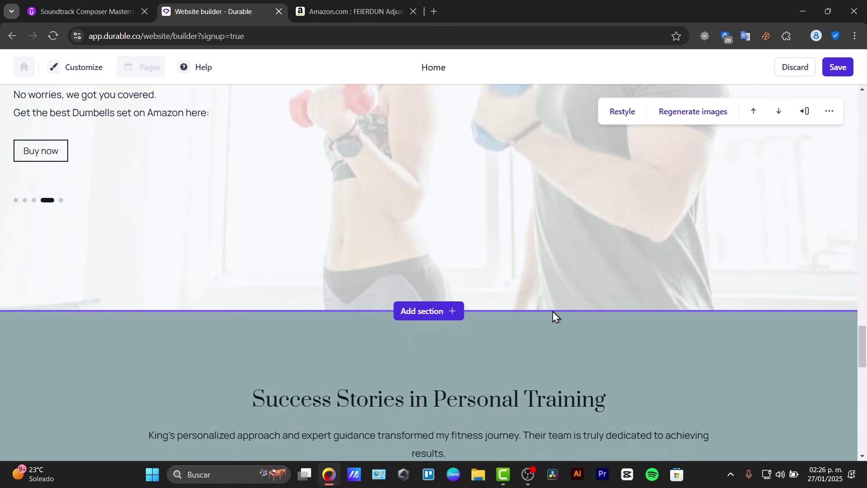
scroll(553, 315, "up", 5)
scroll(553, 314, "up", 5)
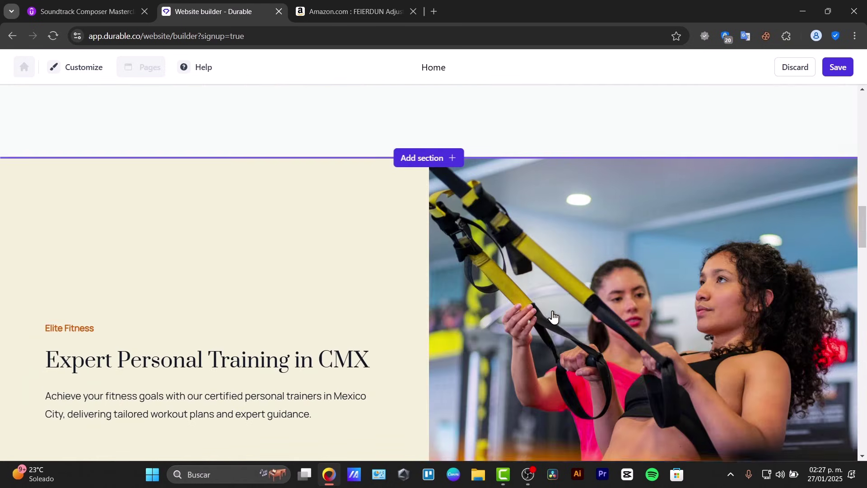
scroll(552, 314, "up", 15)
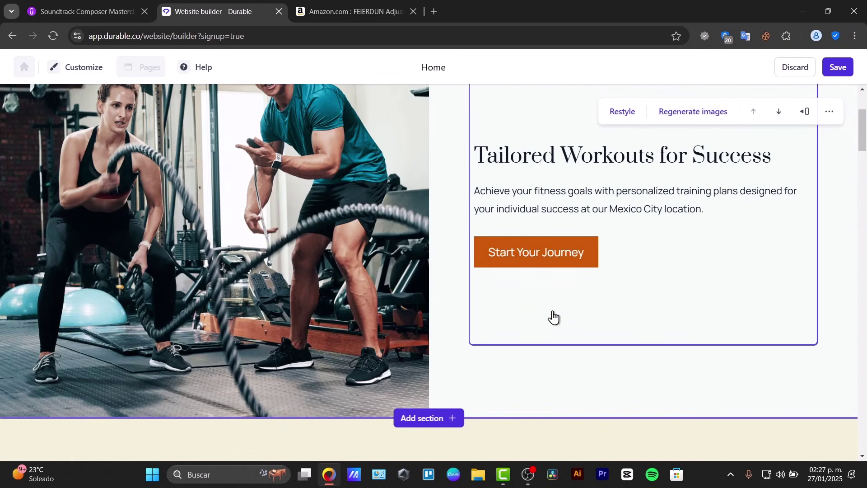
scroll(552, 315, "up", 3)
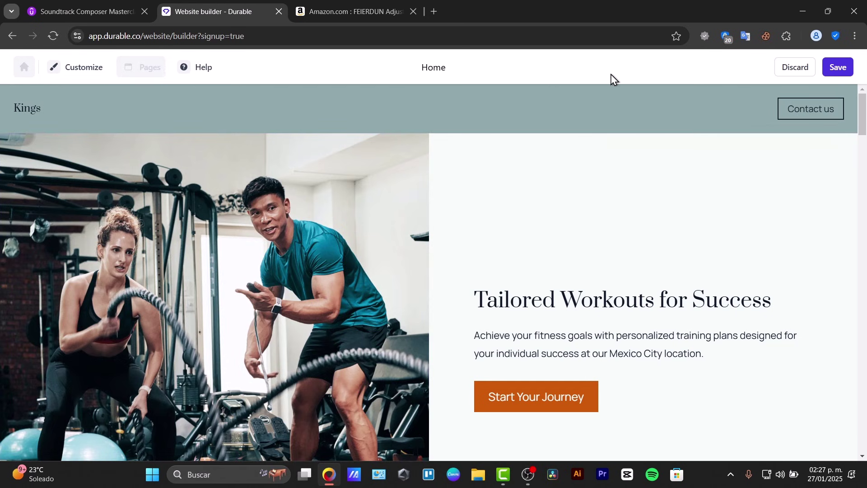
left_click(837, 69)
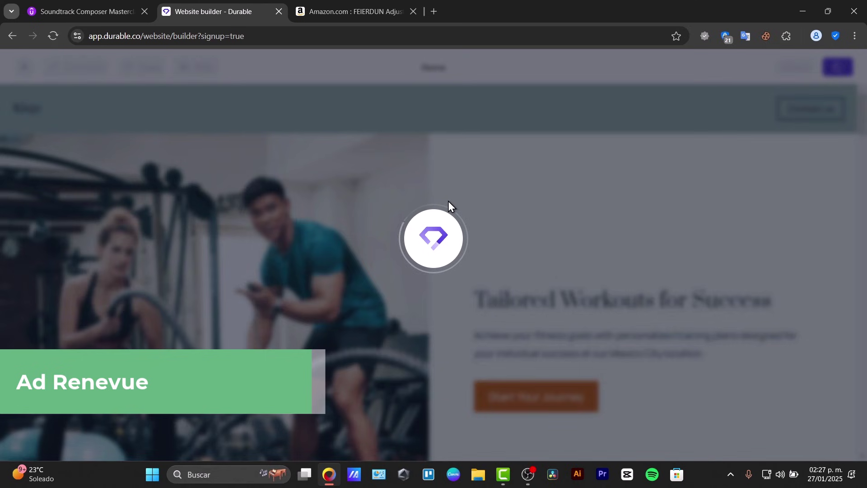
Search 'google adsense' in a new tab, open the official AdSense site and scroll to 'Why AdSense works'
left_click(433, 11)
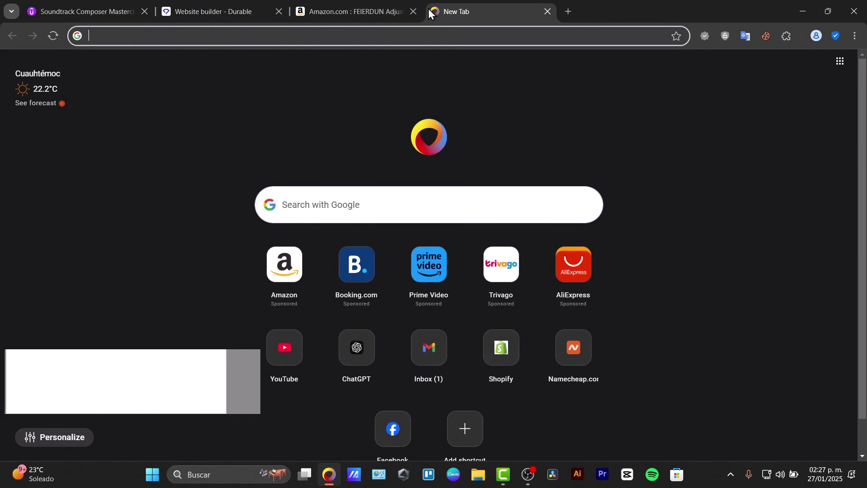
type("google ")
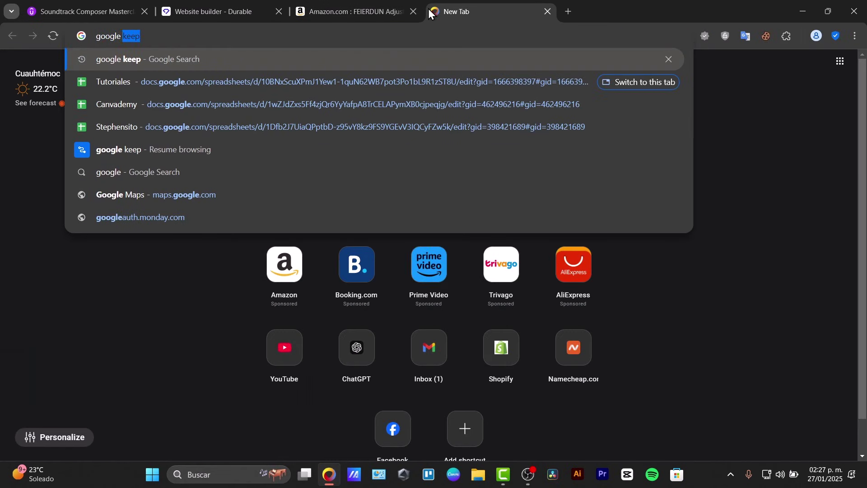
type("adsenses")
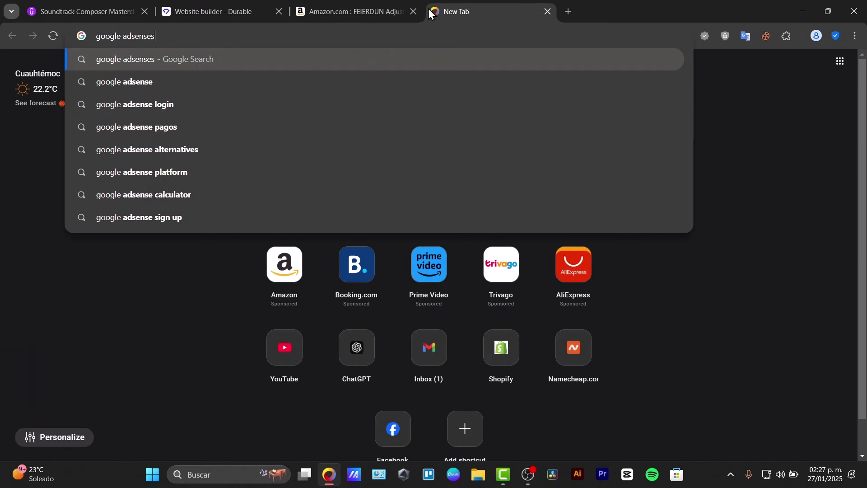
key("Return")
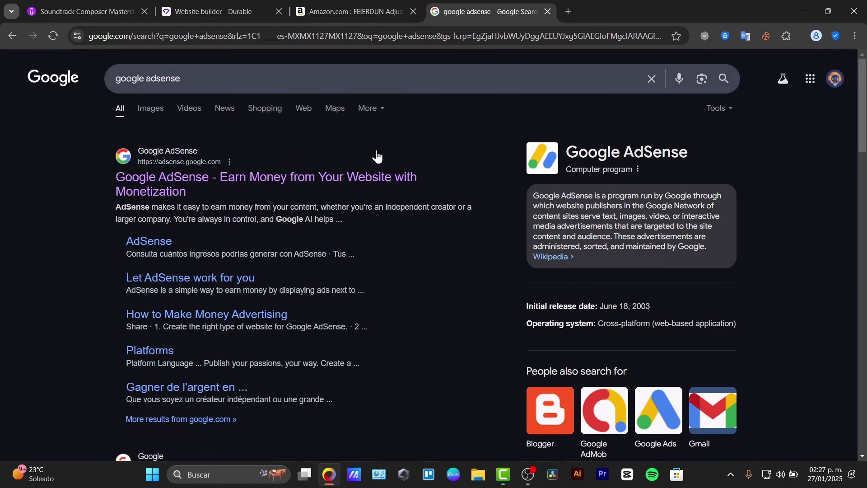
left_click(356, 168)
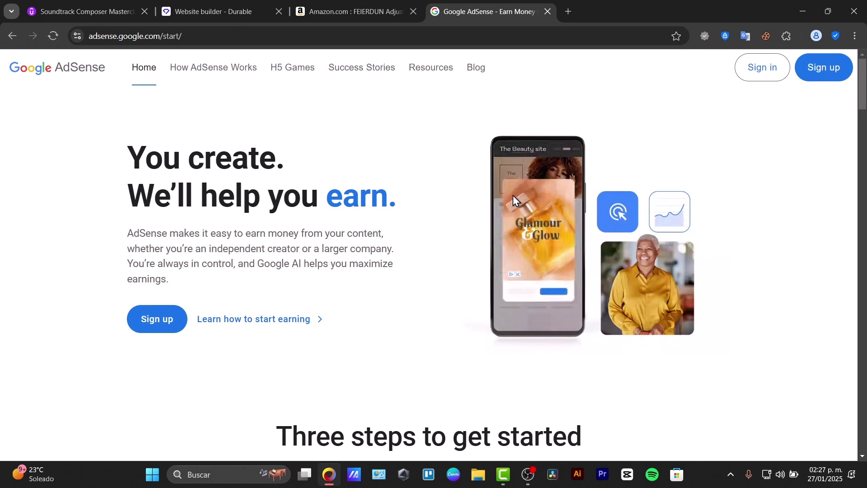
scroll(593, 281, "down", 13)
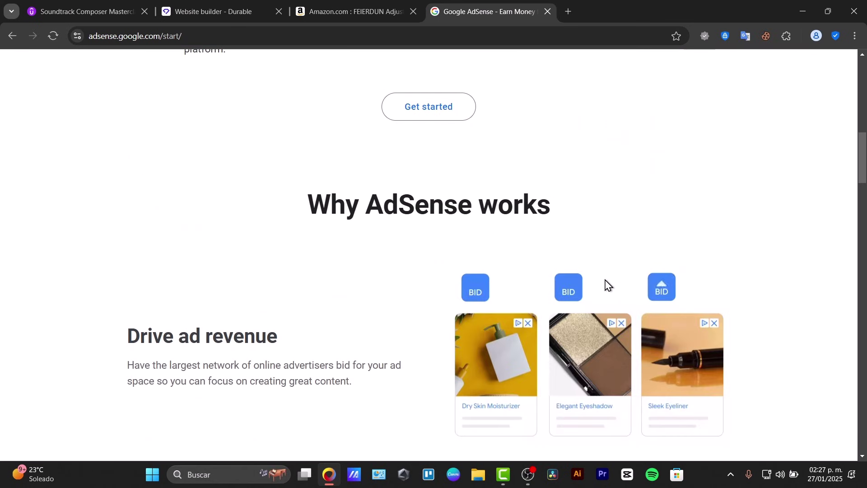
scroll(587, 271, "down", 7)
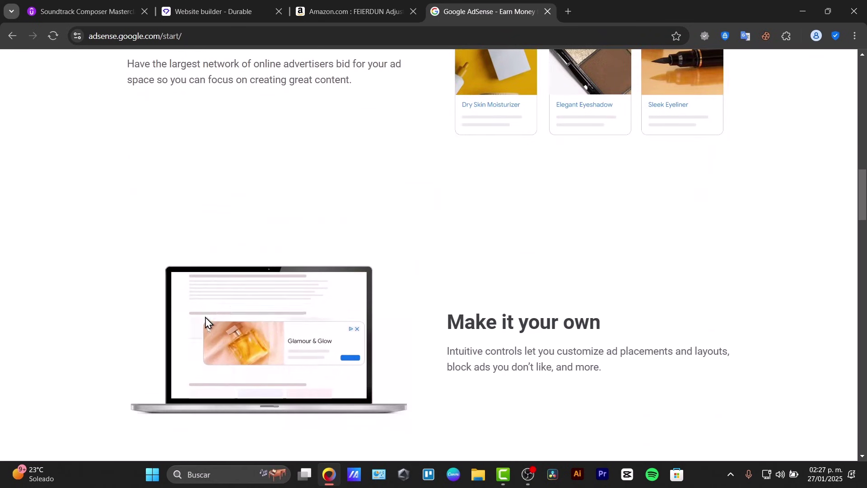
Return to the Kings site in Durable and scroll to the Personalized Fitness Solutions Available section
left_click(235, 6)
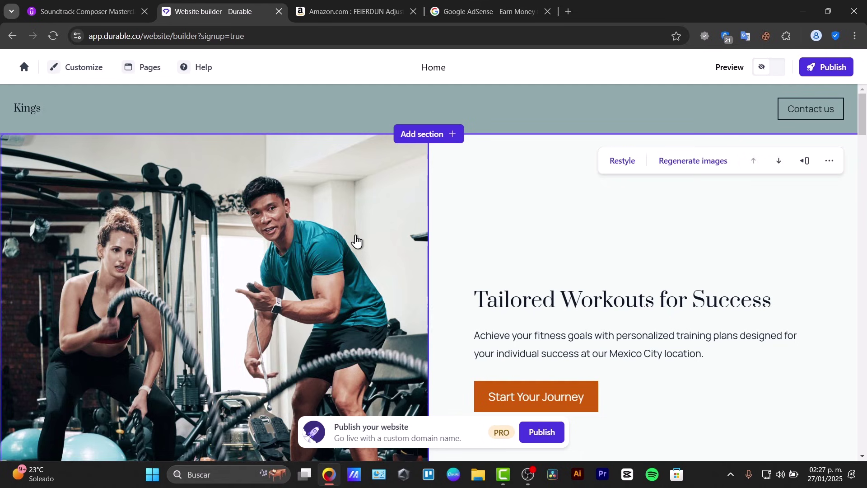
scroll(357, 241, "down", 10)
scroll(356, 241, "down", 3)
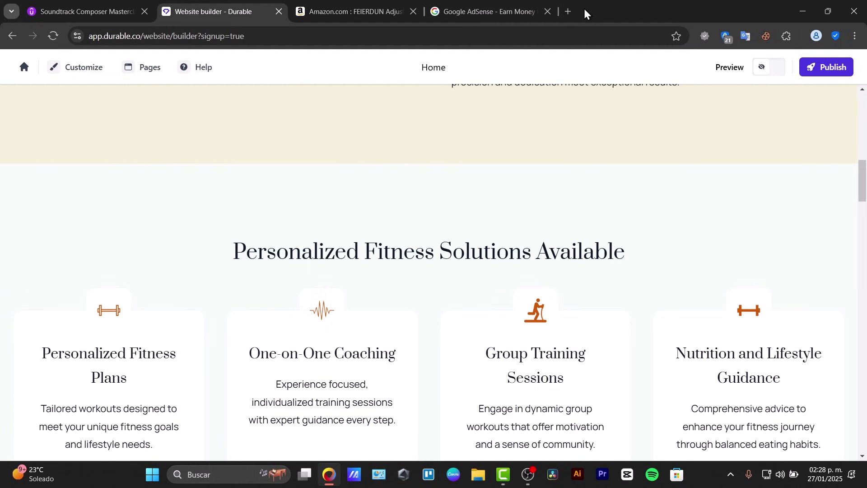
Google 'personal training' in a new tab, declining the precise-location request
left_click(568, 12)
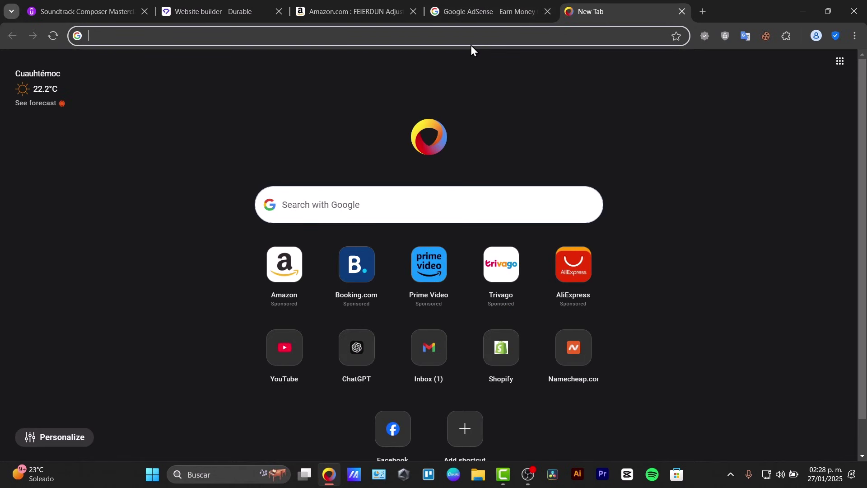
left_click(368, 206)
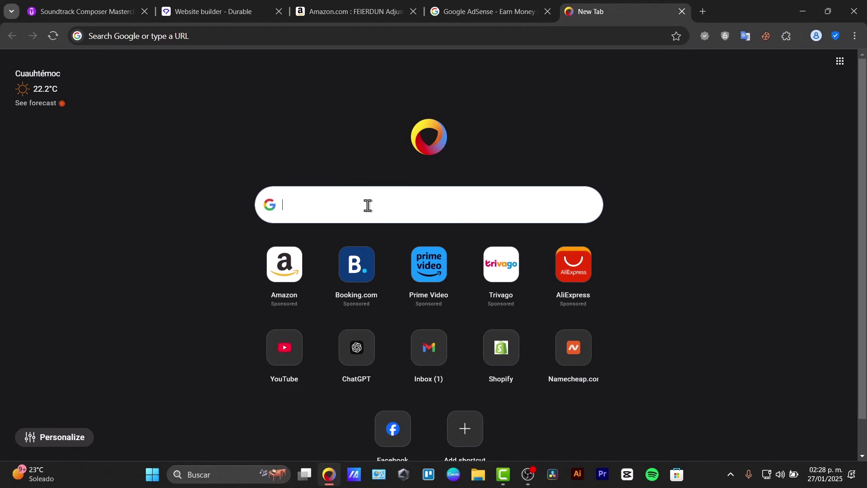
type("personal training")
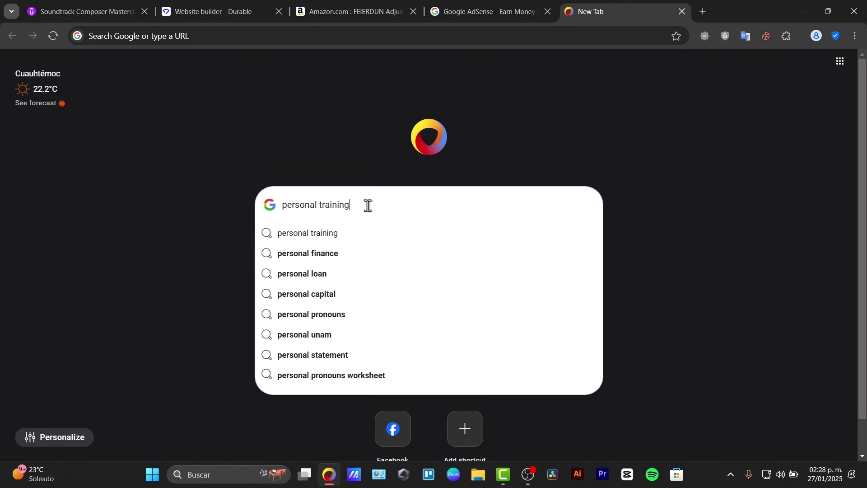
key("Return")
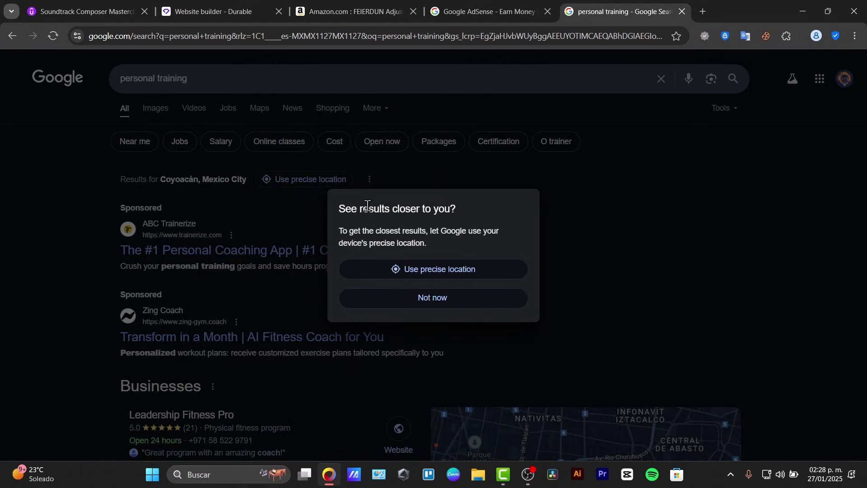
left_click(414, 303)
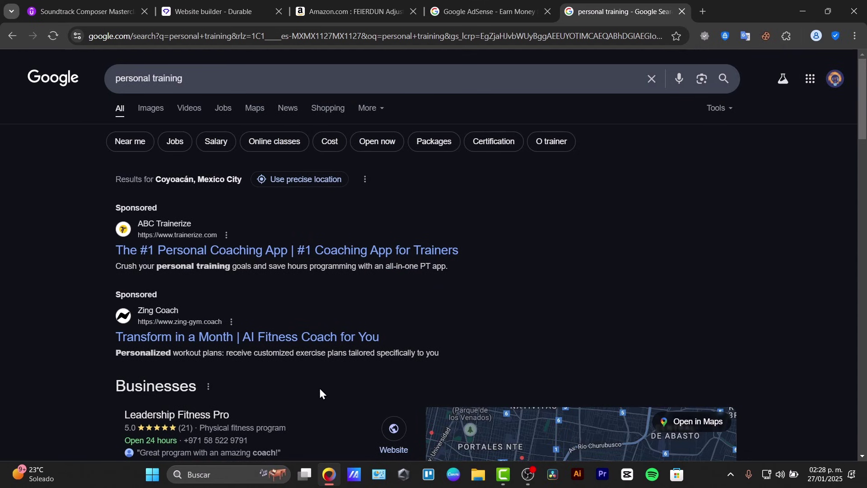
Browse the Mexico City trainer results, selecting the Angloinfo result's title along the way
scroll(368, 289, "down", 20)
scroll(358, 326, "up", 3)
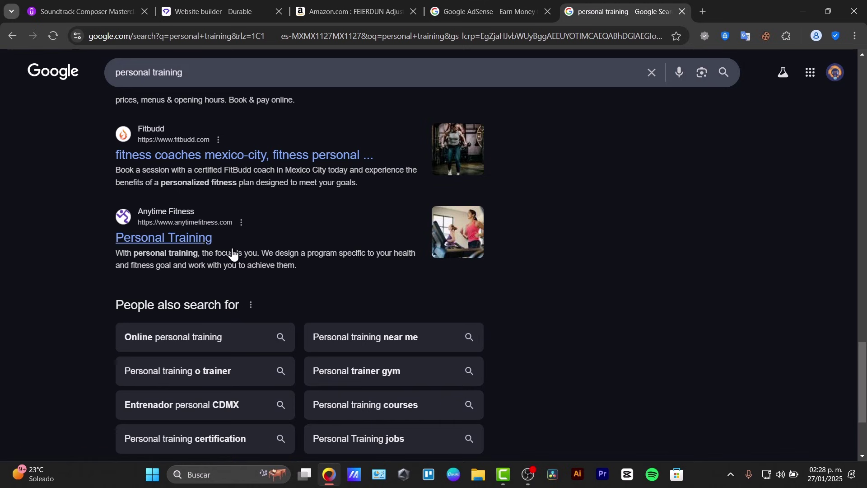
scroll(271, 225, "up", 3)
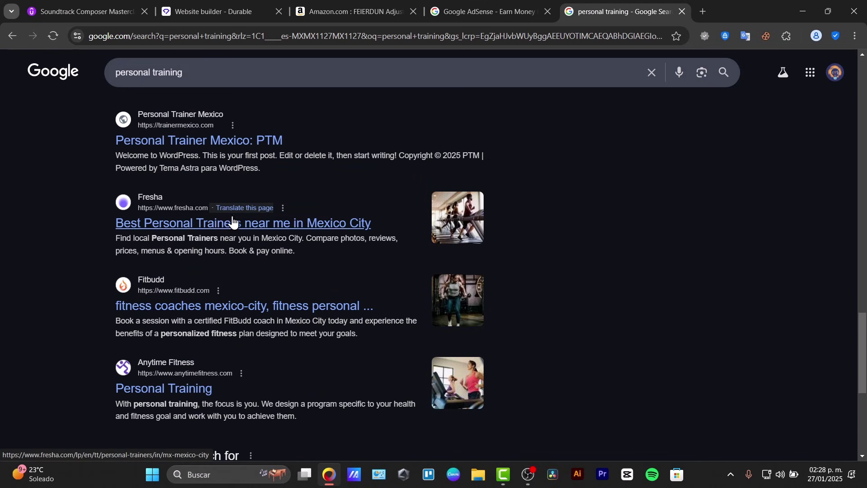
scroll(253, 235, "up", 2)
scroll(261, 245, "up", 2)
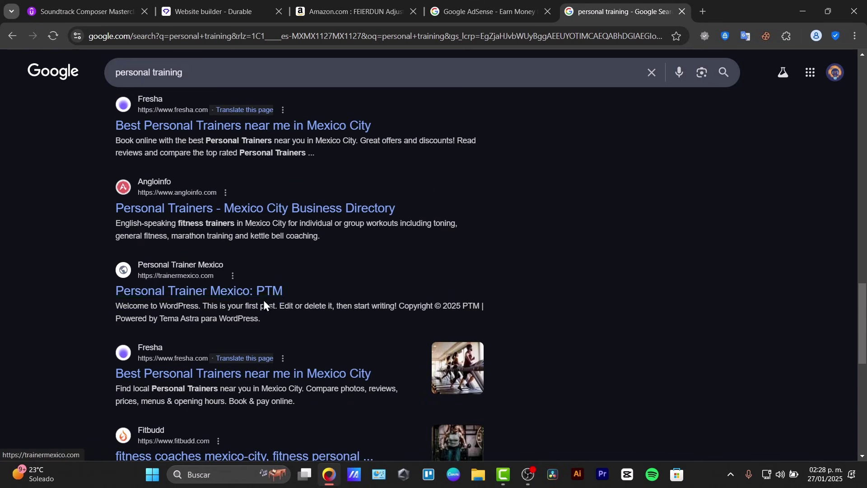
left_click_drag(169, 204, 158, 179)
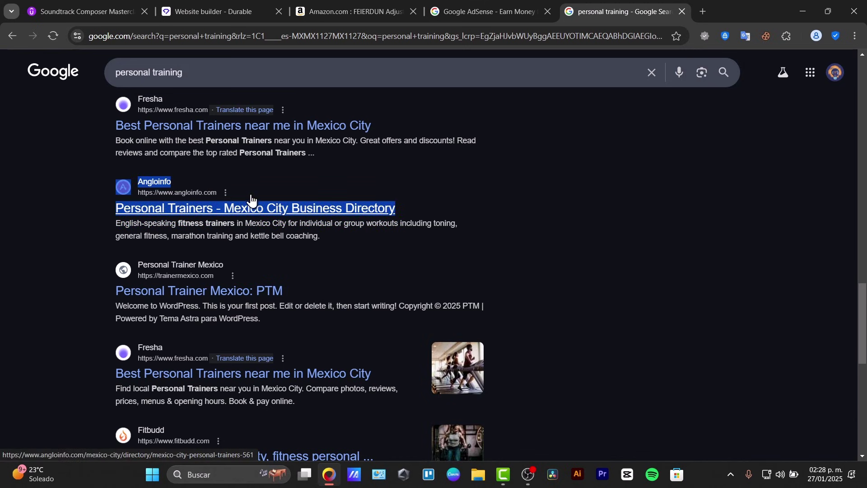
scroll(251, 202, "up", 6)
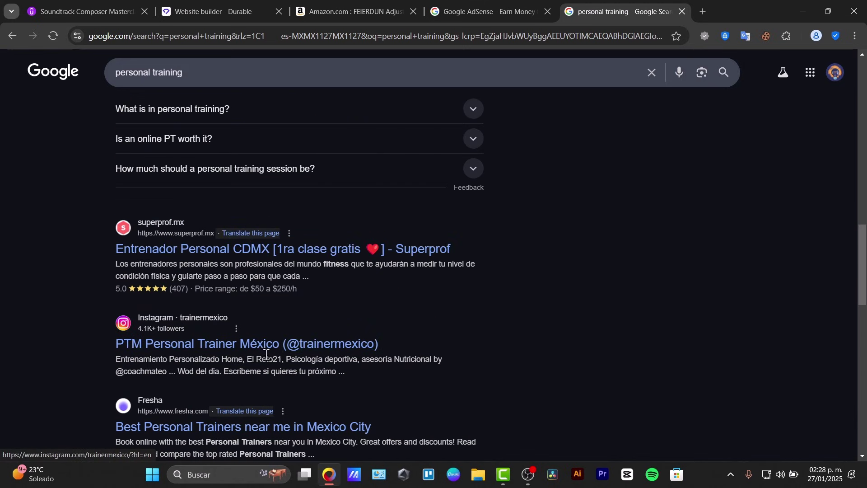
scroll(396, 271, "up", 3)
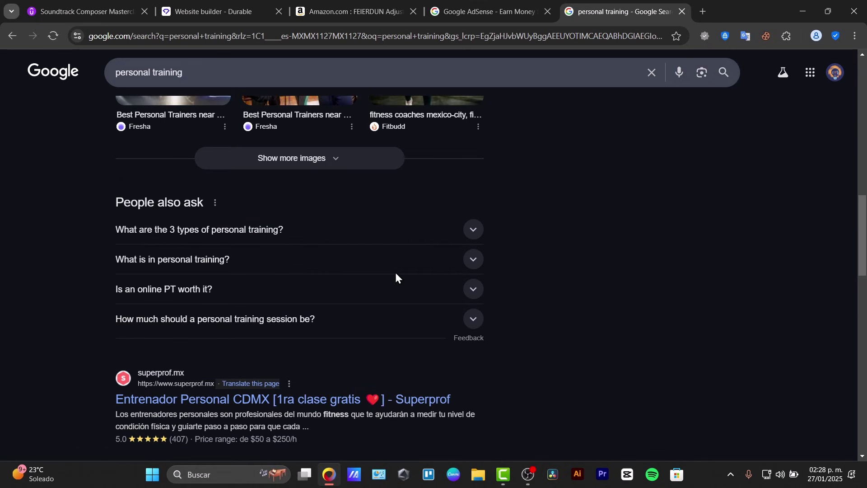
scroll(420, 329, "down", 8)
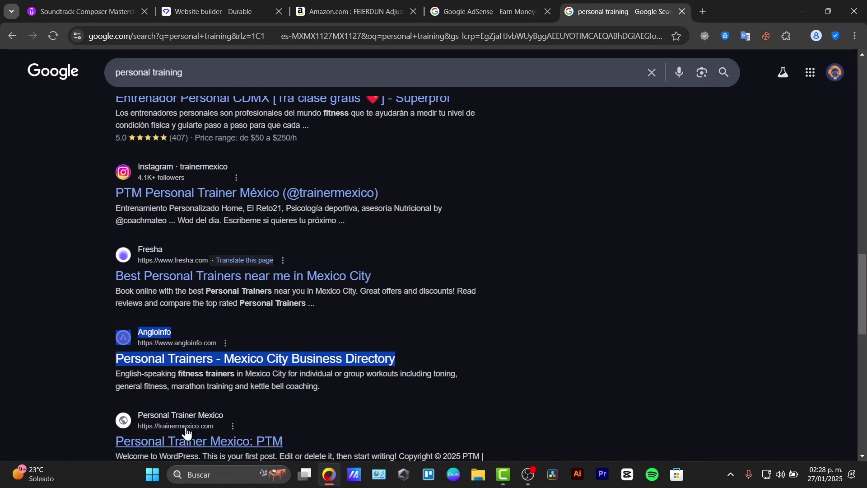
scroll(443, 312, "down", 3)
scroll(407, 268, "down", 3)
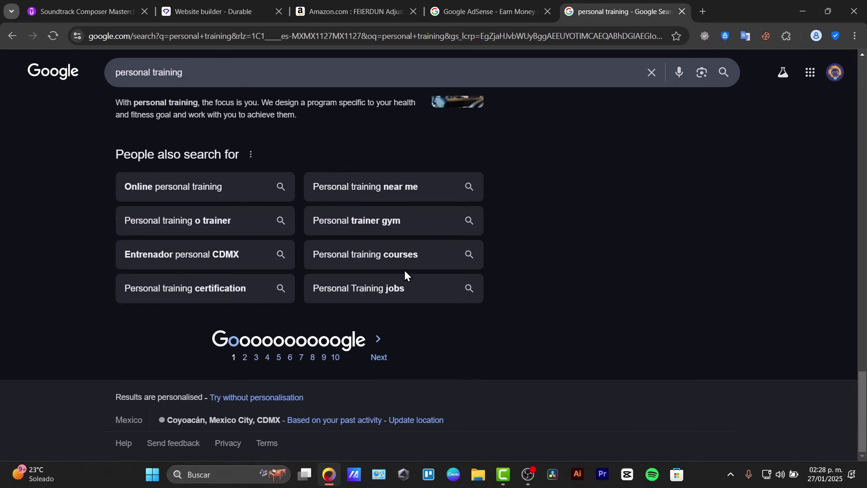
scroll(404, 271, "up", 15)
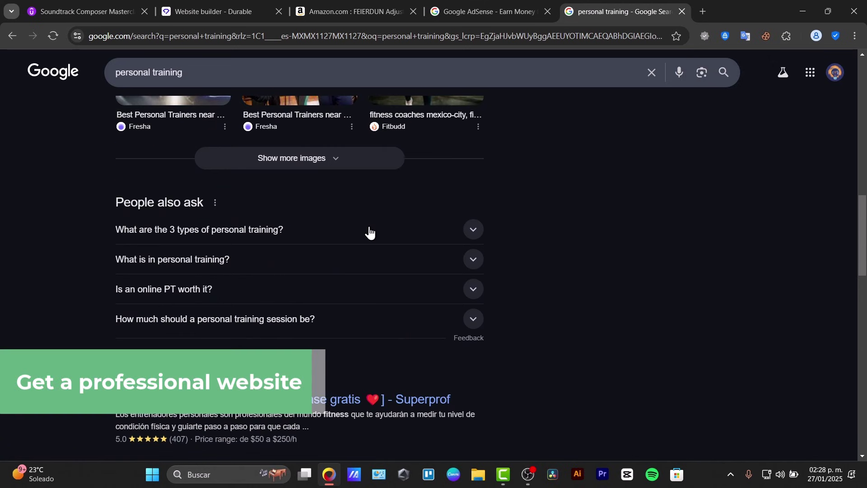
Preview the Kings site at phone width, scroll the mobile layout and expand its menu to show Contact us
left_click(240, 9)
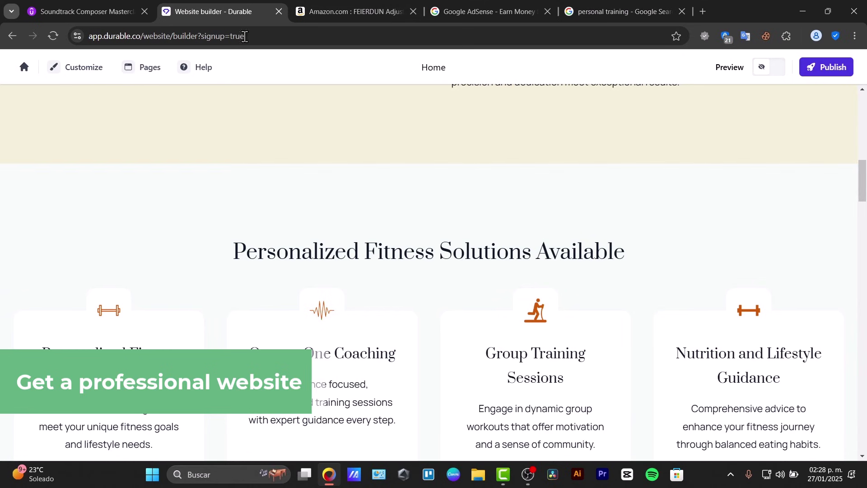
scroll(519, 255, "down", 12)
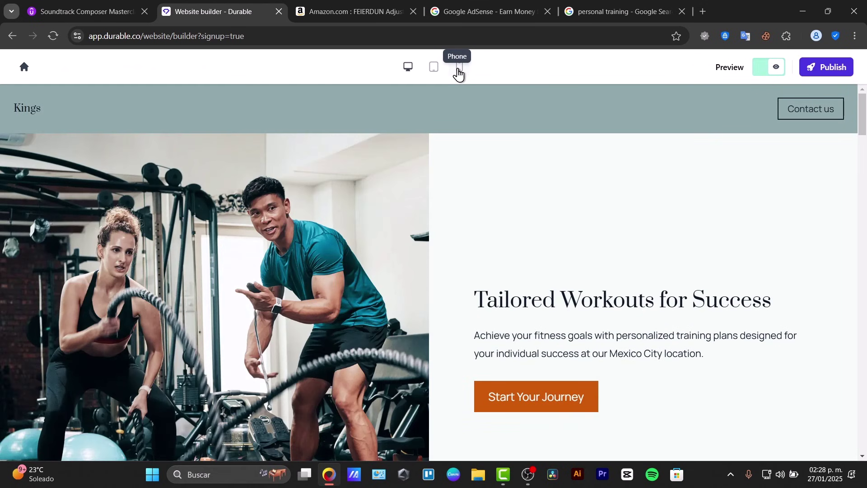
left_click(458, 73)
scroll(443, 203, "down", 10)
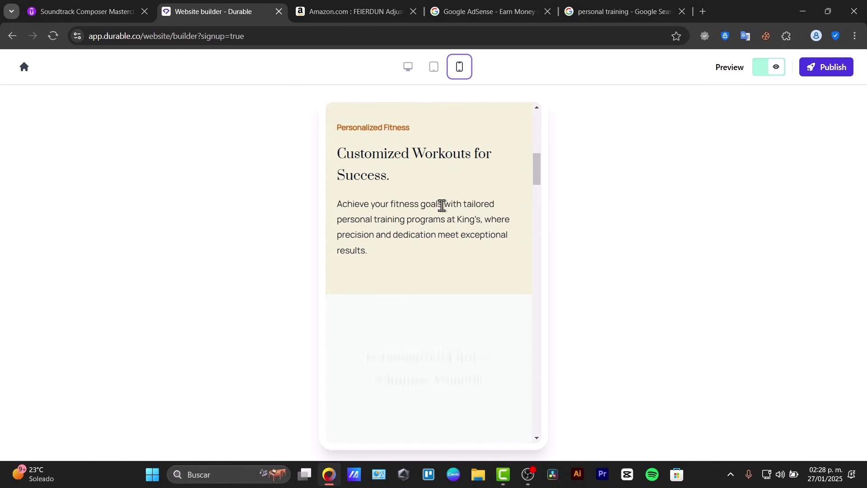
scroll(440, 210, "down", 3)
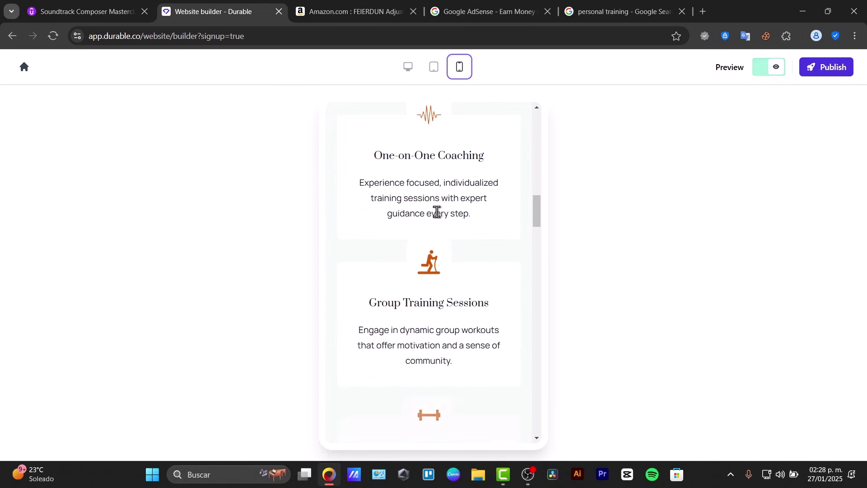
scroll(437, 215, "down", 5)
scroll(427, 235, "down", 5)
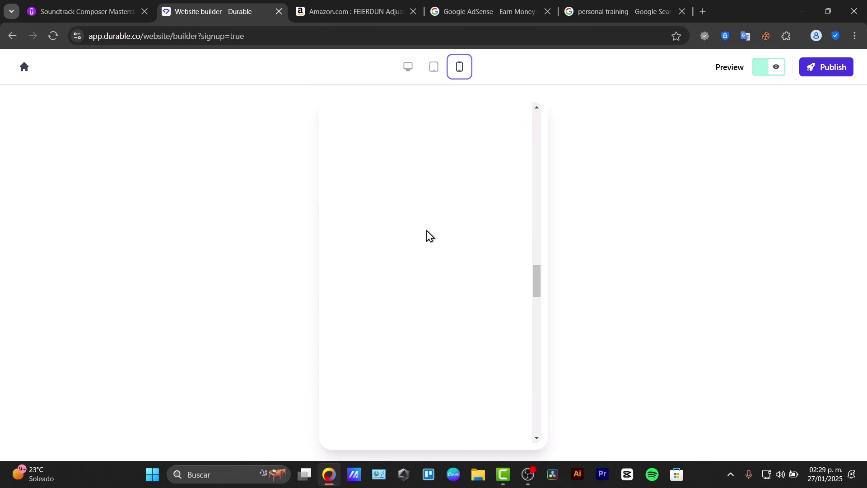
scroll(425, 245, "down", 6)
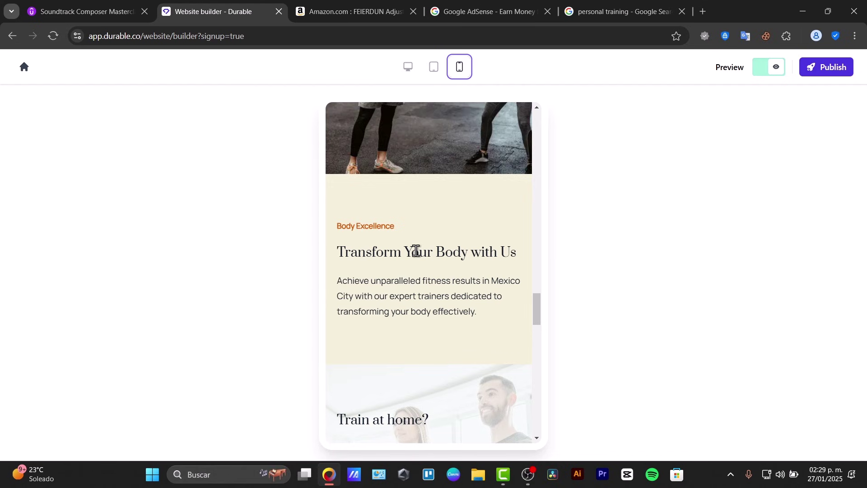
scroll(416, 251, "up", 15)
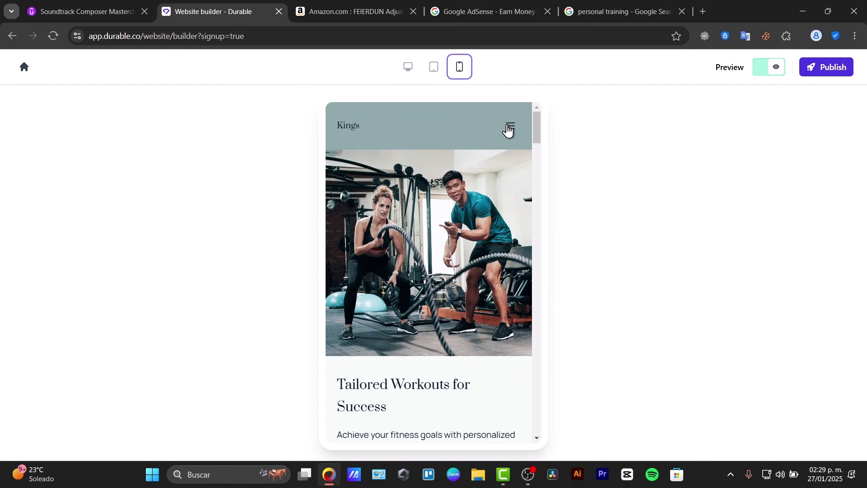
left_click(508, 126)
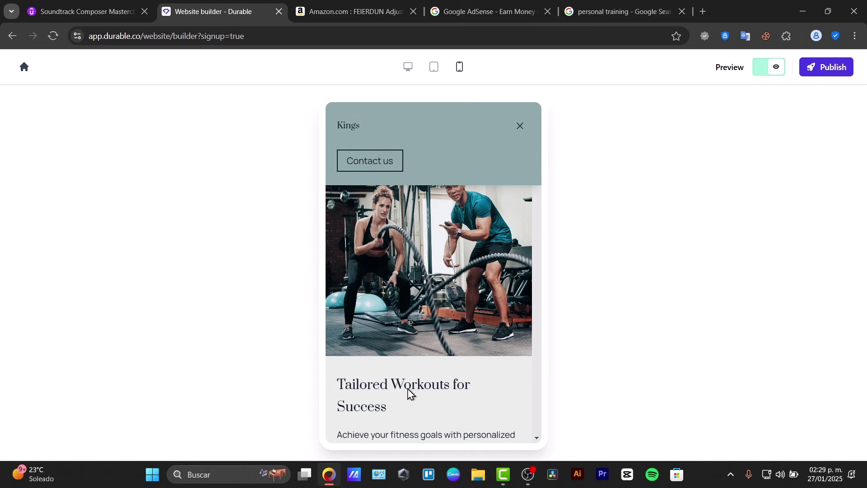
Go to the Kings website dashboard, where kings31.durablesites.com is listed as unpublished
left_click(25, 68)
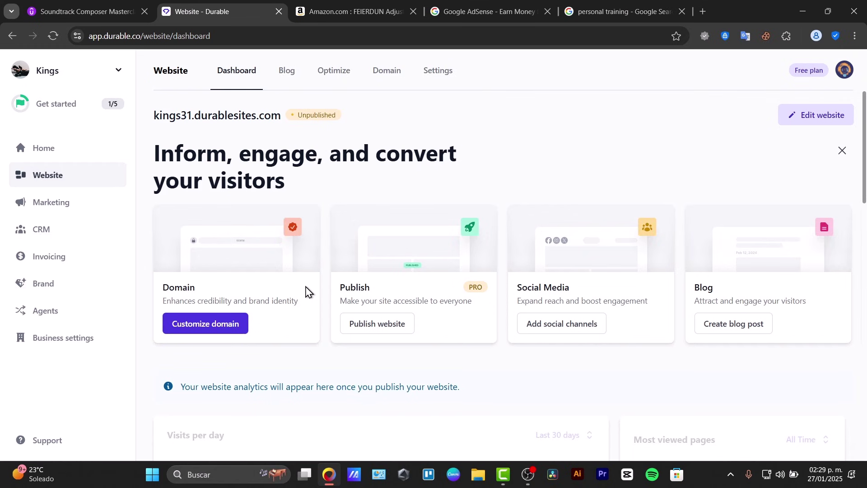
Switch to the FEIERDUN dumbbells page on Amazon and scroll to its Style weight options and prices
left_click(325, 1)
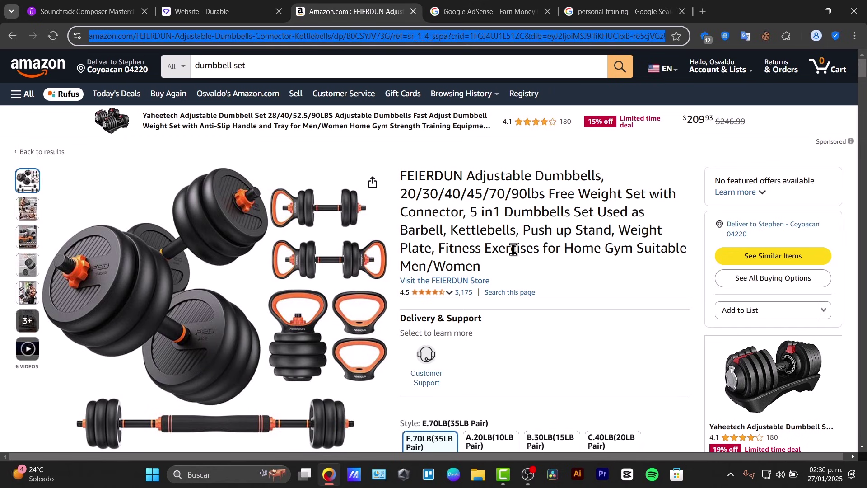
scroll(592, 350, "down", 4)
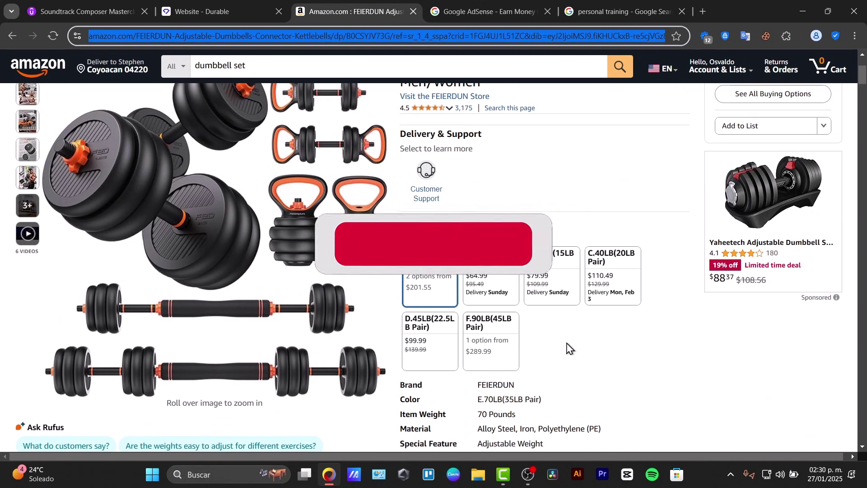
Switch back to the 'Website - Durable' tab showing the Kings dashboard
left_click(210, 6)
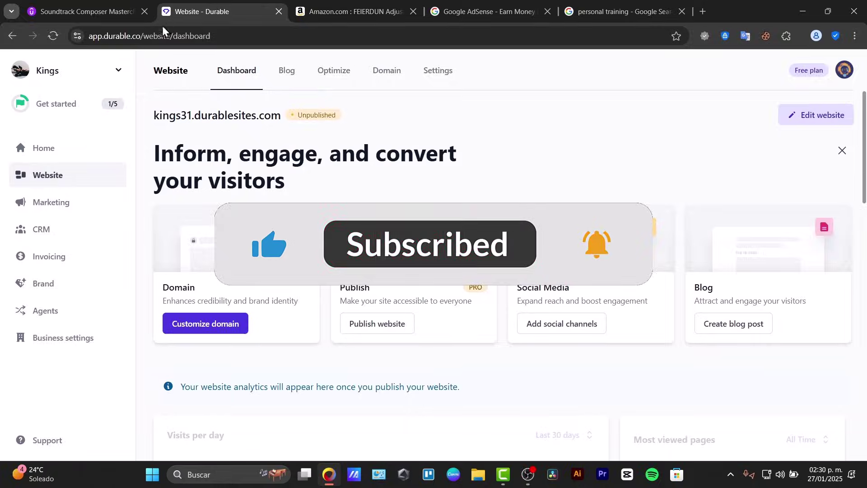